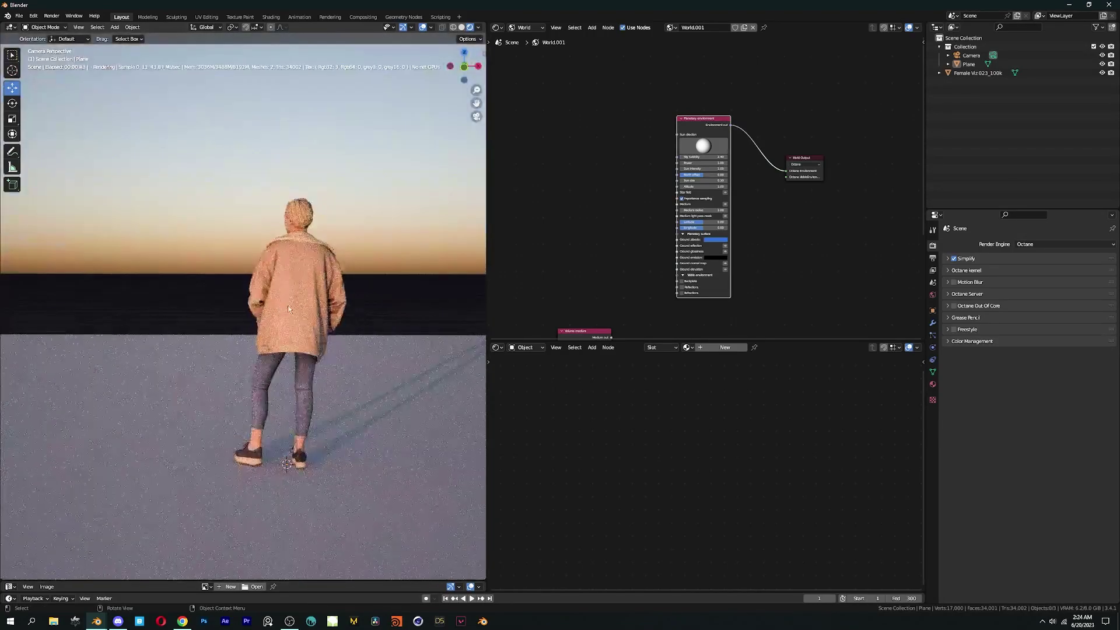
Lower the female figure slightly so her shoes rest on the ground plane
left_click(301, 470)
middle_click_drag(307, 469, 289, 366, "shift")
scroll(289, 366, "up", 5)
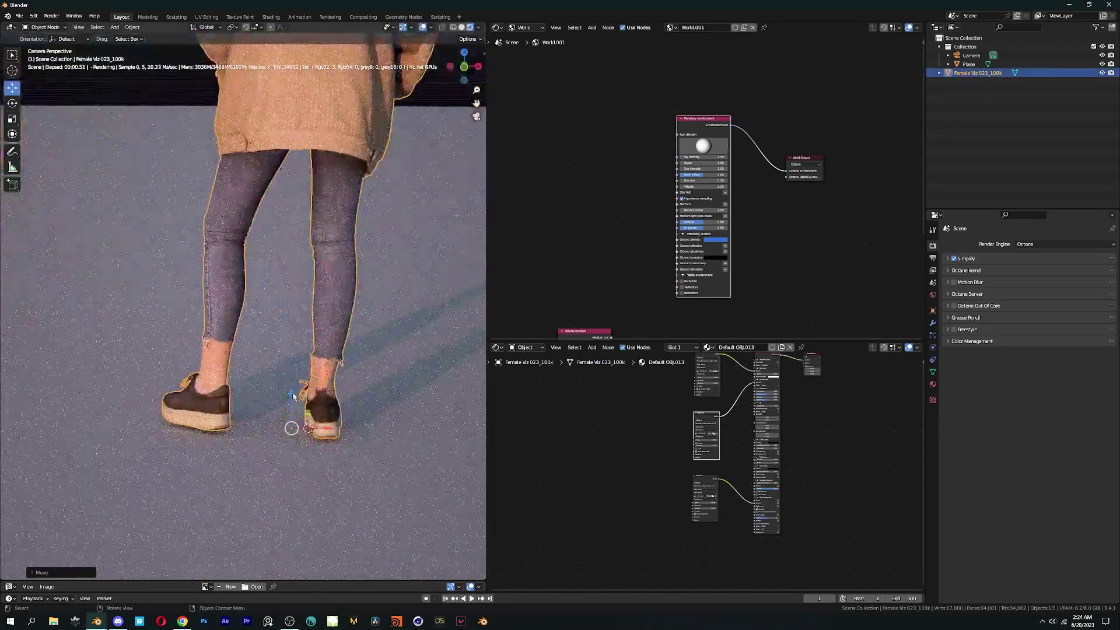
left_click_drag(292, 389, 293, 404)
Sculpt the ground plane into uneven, hilly terrain around the figure using the Clay Strips and Smooth brushes
left_click(358, 331)
scroll(359, 331, "down", 7)
scroll(358, 332, "down", 5)
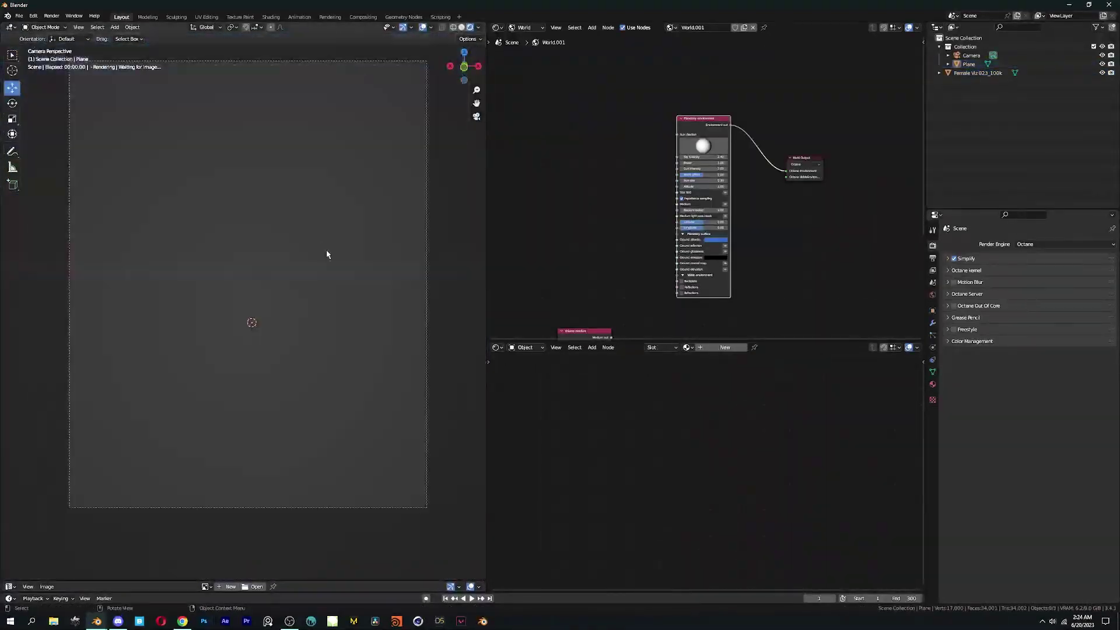
middle_click_drag(287, 321, 275, 345, "shift")
middle_click_drag(275, 345, 294, 290)
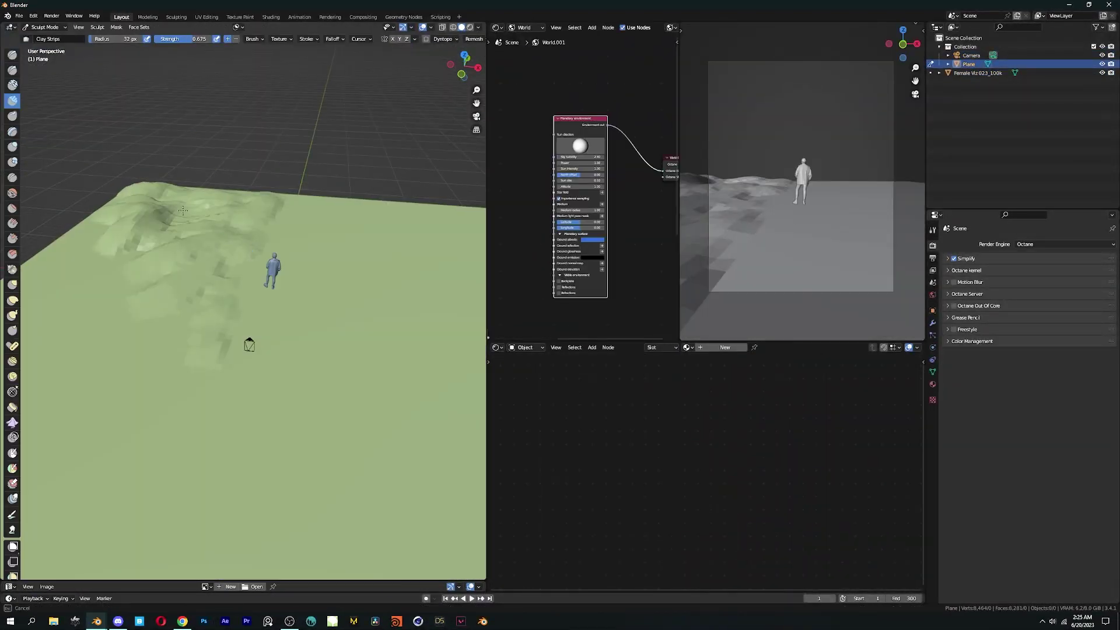
key("KP_0")
key("shift+grave")
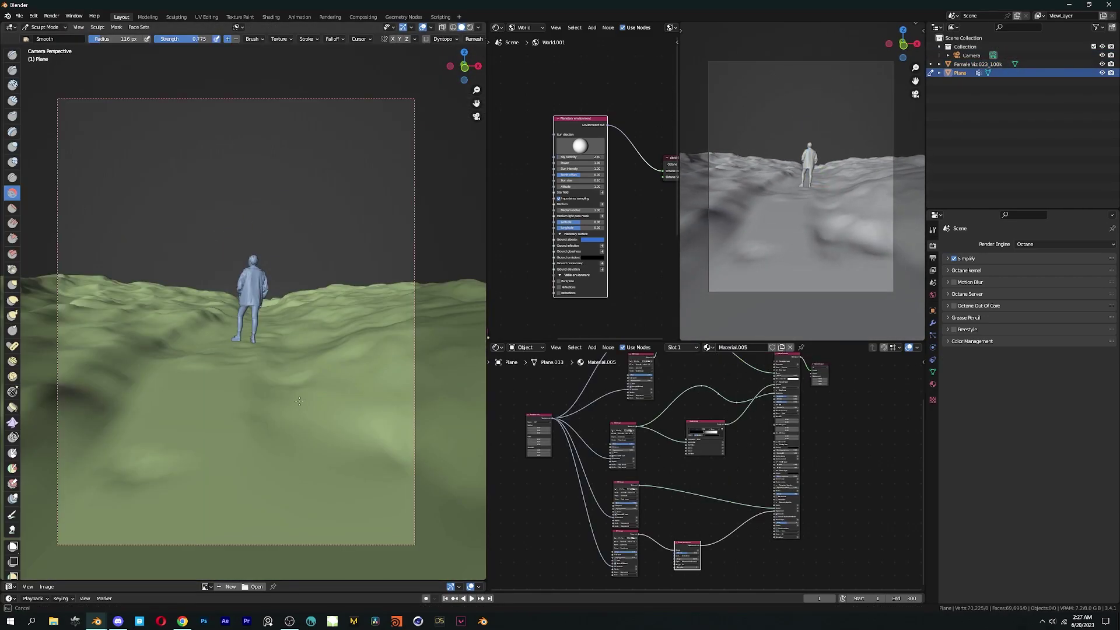
key("ctrl+Tab")
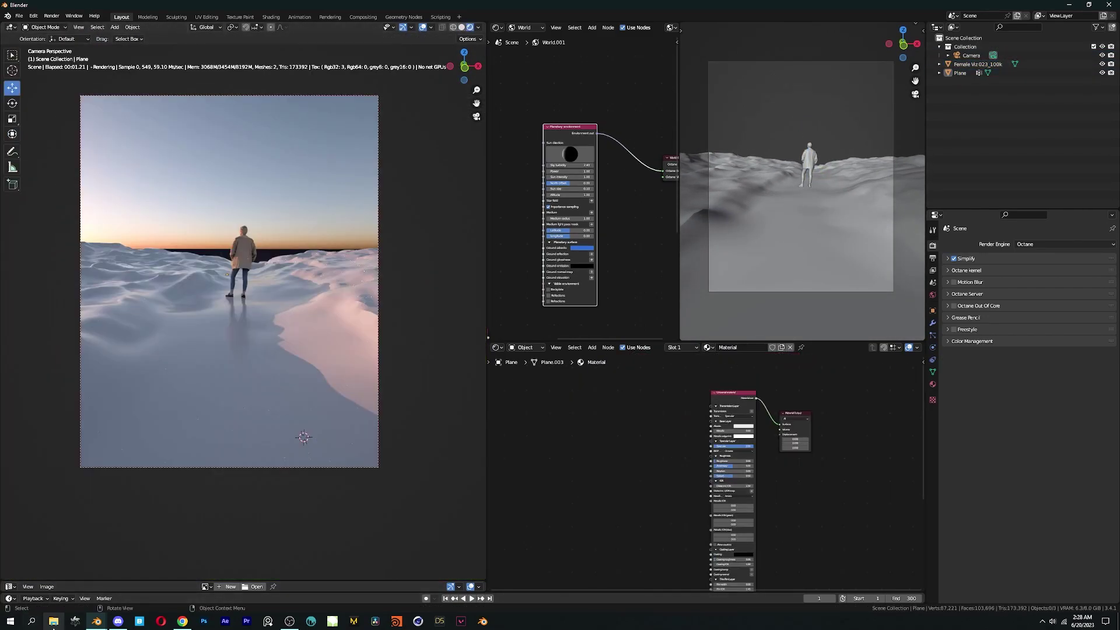
Bring rocky ground textures into the plane's material and link the Transform value node to the unlinked RGB image nodes' UV transform inputs
left_click(53, 622)
scroll(357, 170, "up", 2, "ctrl")
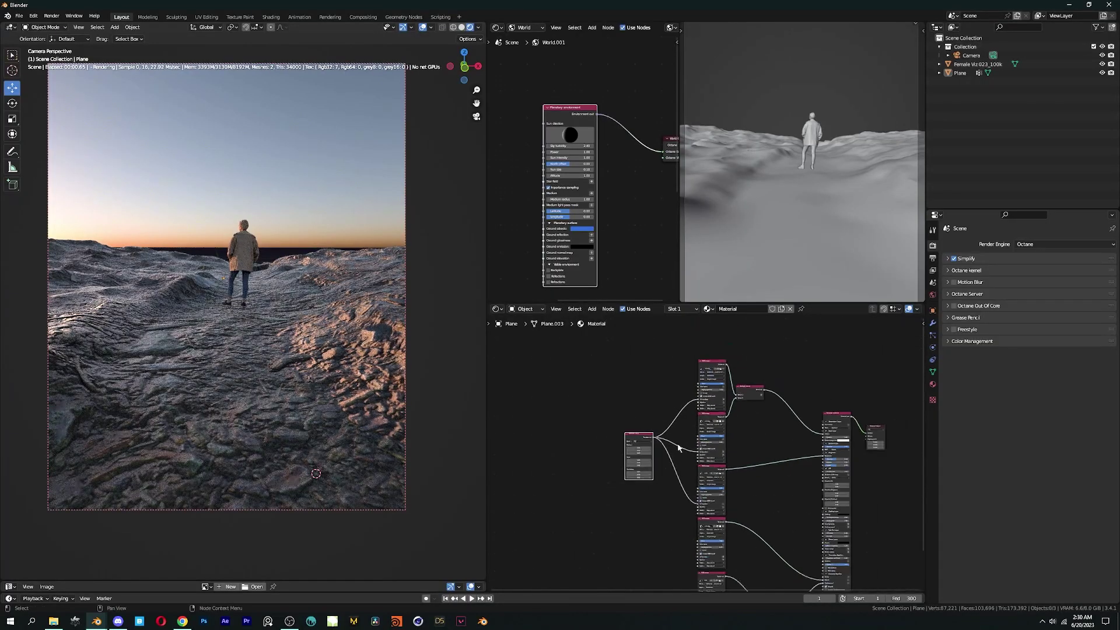
middle_click_drag(678, 449, 643, 380)
right_click_drag(607, 390, 660, 486, "alt")
left_click(649, 492)
right_click_drag(606, 390, 670, 530, "alt")
left_click(650, 546)
Set the scale in the ground textures' Transform value node to 0.2
scroll(638, 430, "up", 3)
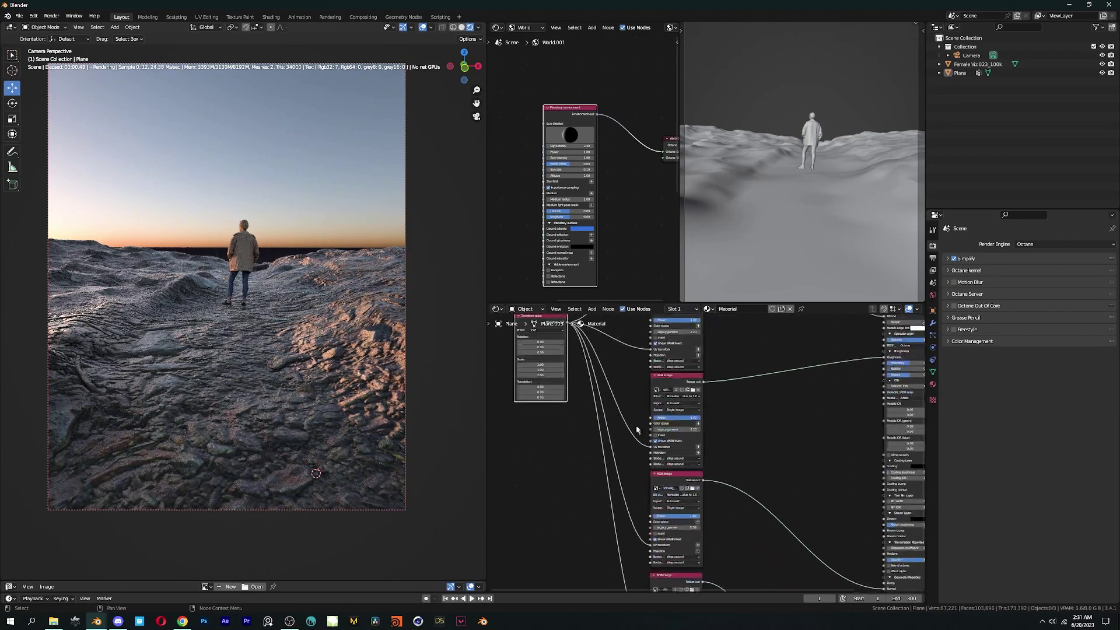
left_click_drag(552, 330, 558, 390)
scroll(722, 448, "up", 5)
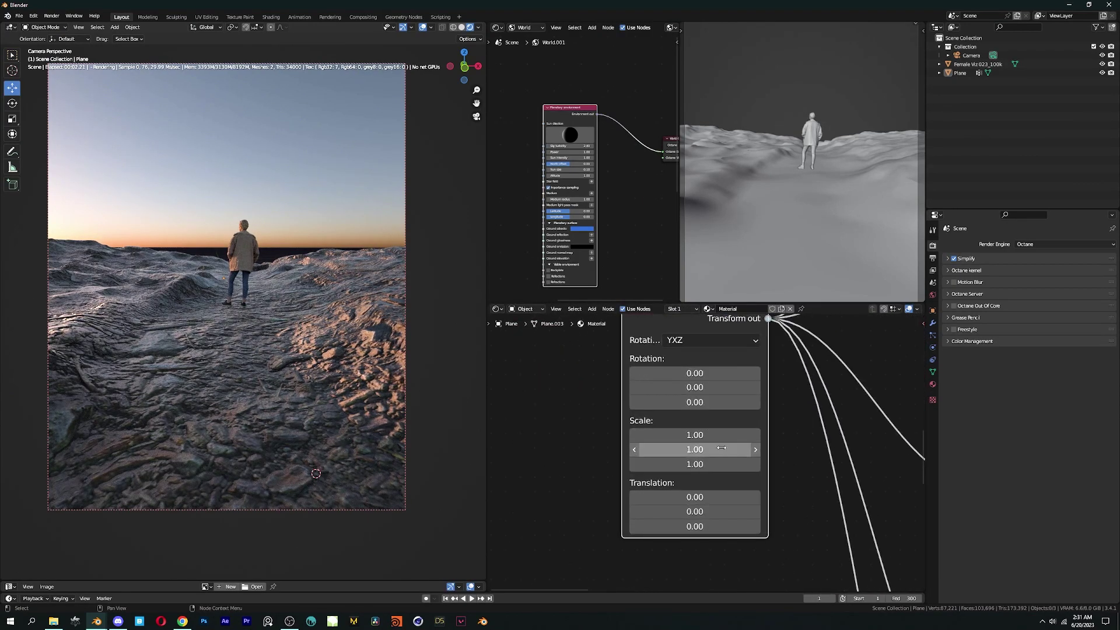
left_click_drag(721, 450, 720, 439)
type(".2")
key("Return")
Set the scale in the ground textures' Transform value node to 0.13 and check the terrain through the camera
scroll(705, 449, "down", 4)
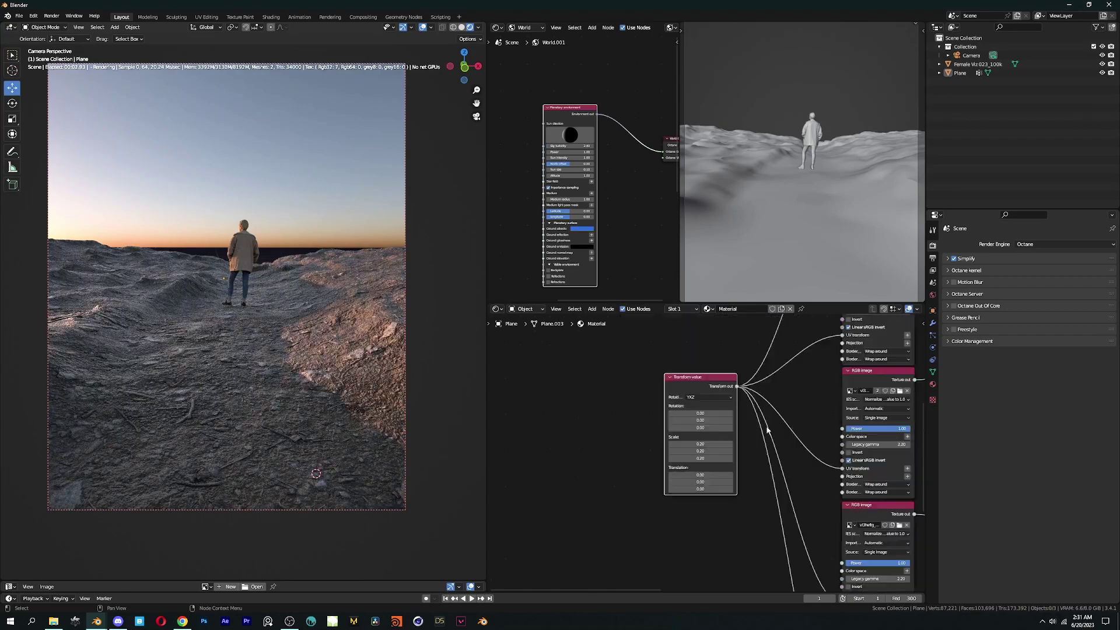
scroll(757, 476, "up", 3)
left_click(672, 419)
type(".13")
key("Return")
middle_click_drag(334, 327, 306, 360)
key("KP_0")
Add a Gradient map node between the ground material's image textures and its Universal material node
scroll(571, 468, "down", 10)
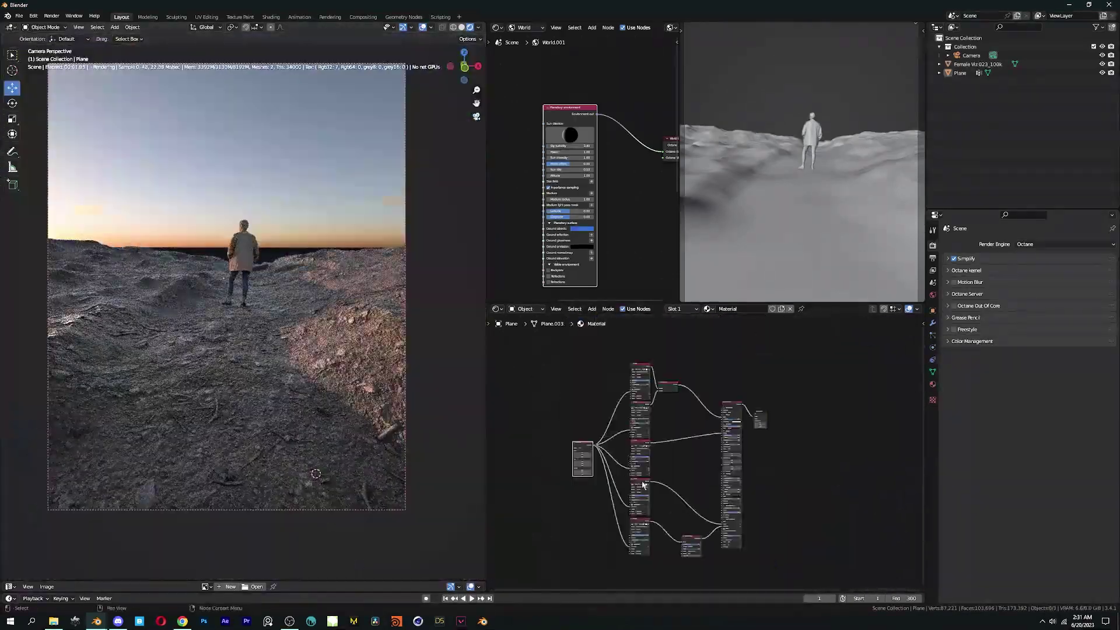
scroll(645, 485, "up", 6)
middle_click_drag(676, 330, 685, 515)
scroll(685, 515, "up", 6)
key("shift+a")
left_click(647, 340)
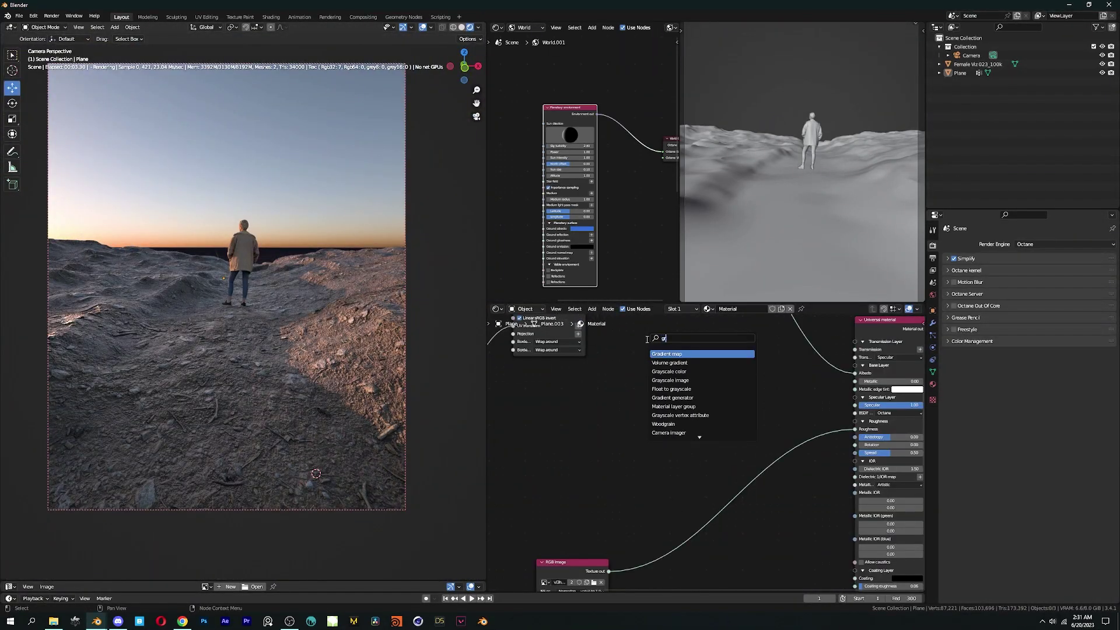
left_click(695, 354)
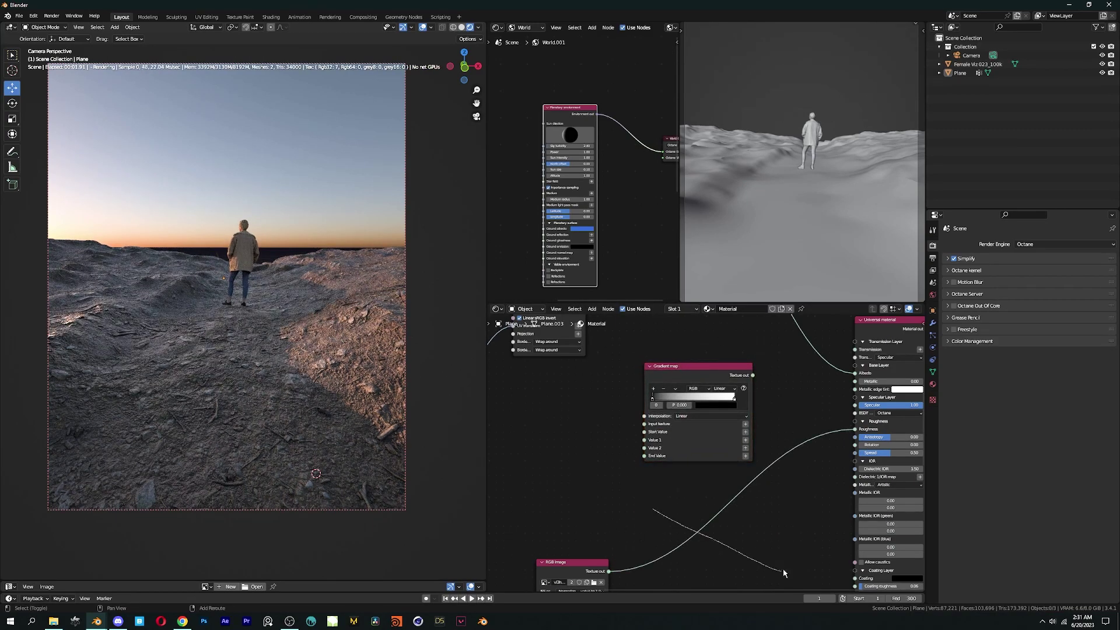
Insert a reroute point on the roughness texture's link and reposition it and the image node to clear space
right_click_drag(784, 573, 784, 574, "shift")
key("g")
left_click(798, 558)
middle_click_drag(652, 507, 724, 494)
left_click_drag(655, 552, 623, 464)
middle_click_drag(697, 464, 697, 471)
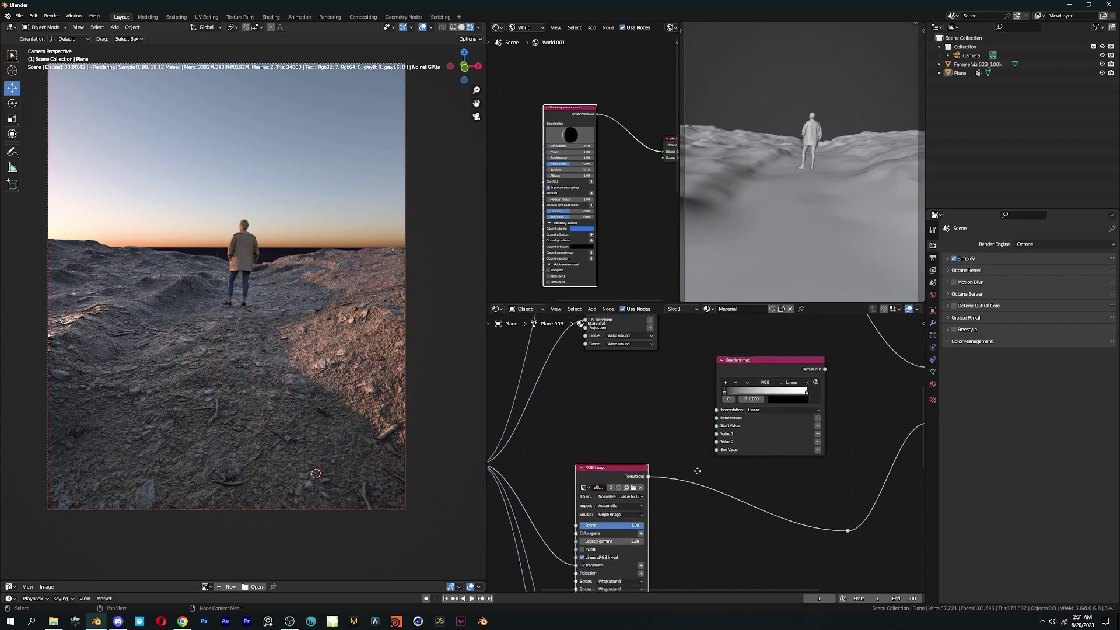
Feed the roughness image into the Gradient map's input texture and connect the map's output to the material's Specular input
scroll(698, 470, "up", 2)
left_click_drag(719, 426, 717, 426)
scroll(717, 426, "down", 4)
middle_click_drag(750, 426, 645, 451)
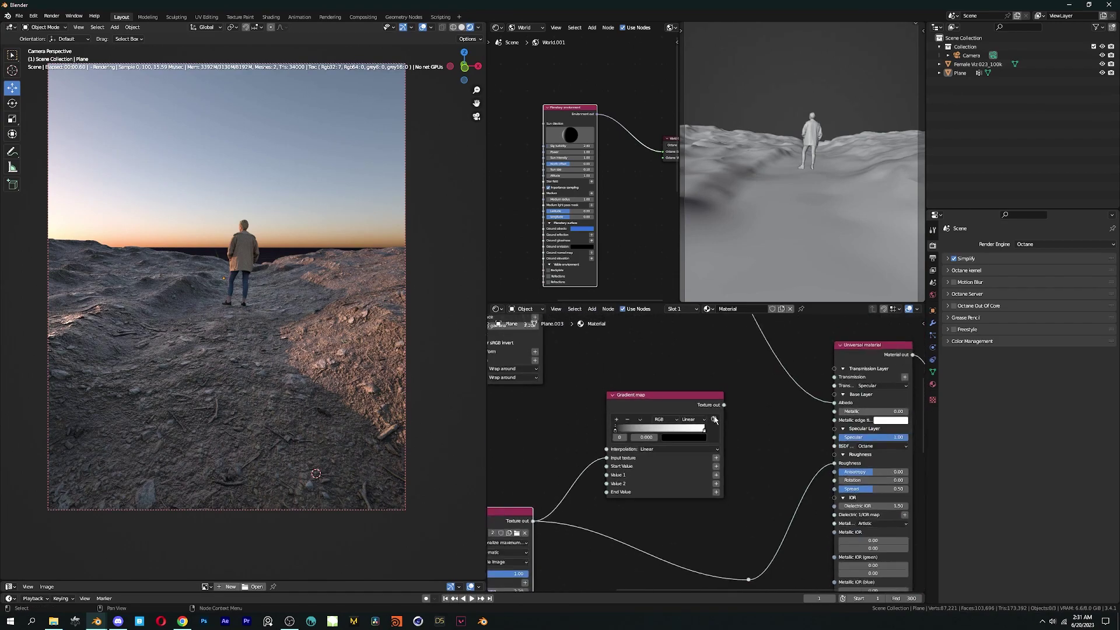
scroll(701, 451, "up", 5)
left_click_drag(731, 408, 737, 404)
middle_click_drag(775, 398, 657, 421)
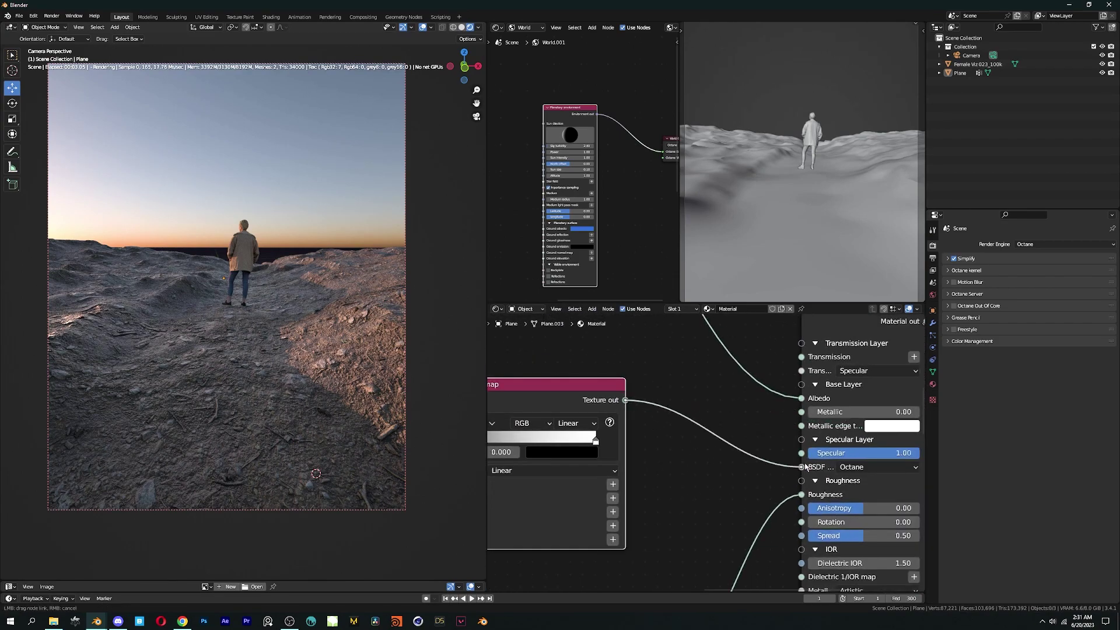
left_click_drag(805, 467, 801, 453)
scroll(758, 461, "down", 2)
scroll(542, 419, "up", 3)
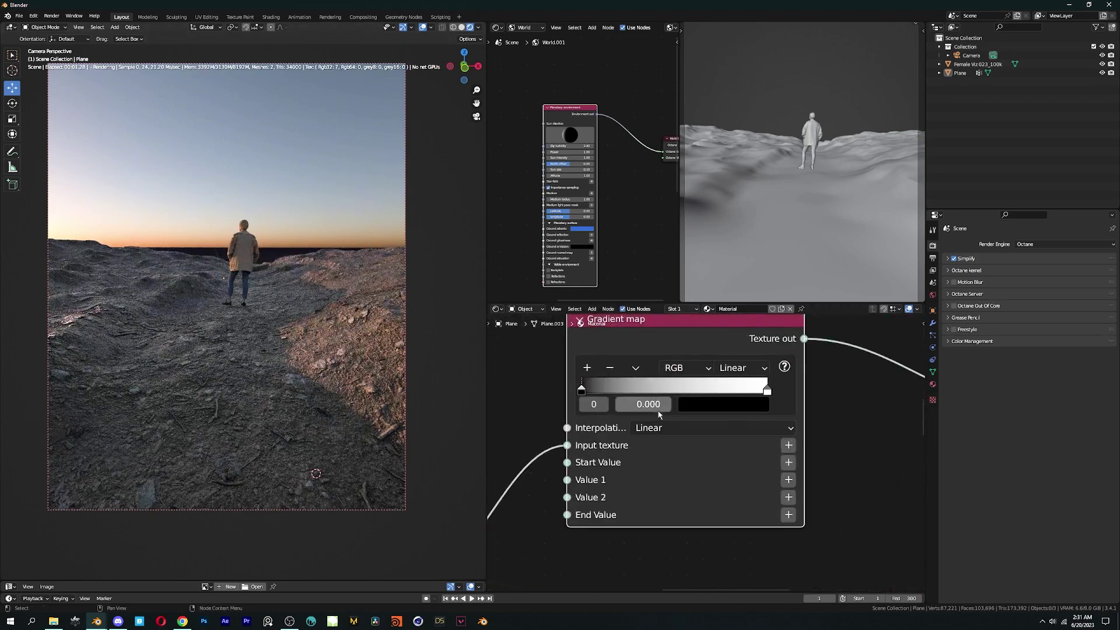
Move the Gradient map's black stop to about 0.73, then closer to the white stop, to increase specular contrast
left_click_drag(579, 394, 705, 393)
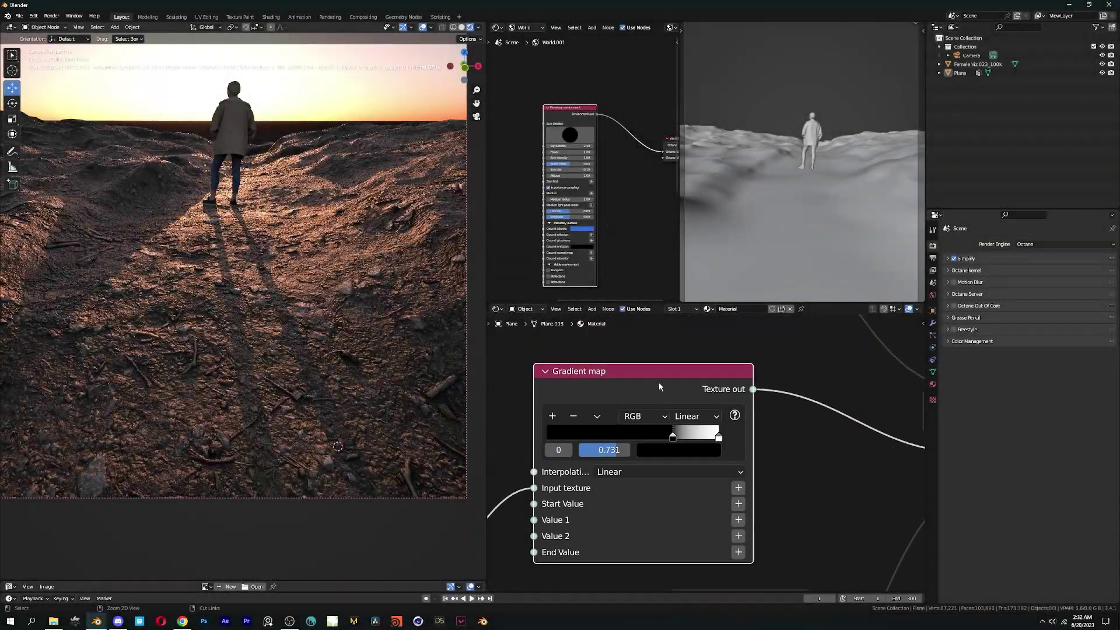
scroll(719, 444, "up", 2)
left_click_drag(666, 433, 707, 434)
scroll(692, 431, "down", 3)
scroll(691, 432, "up", 3)
scroll(710, 433, "up", 1)
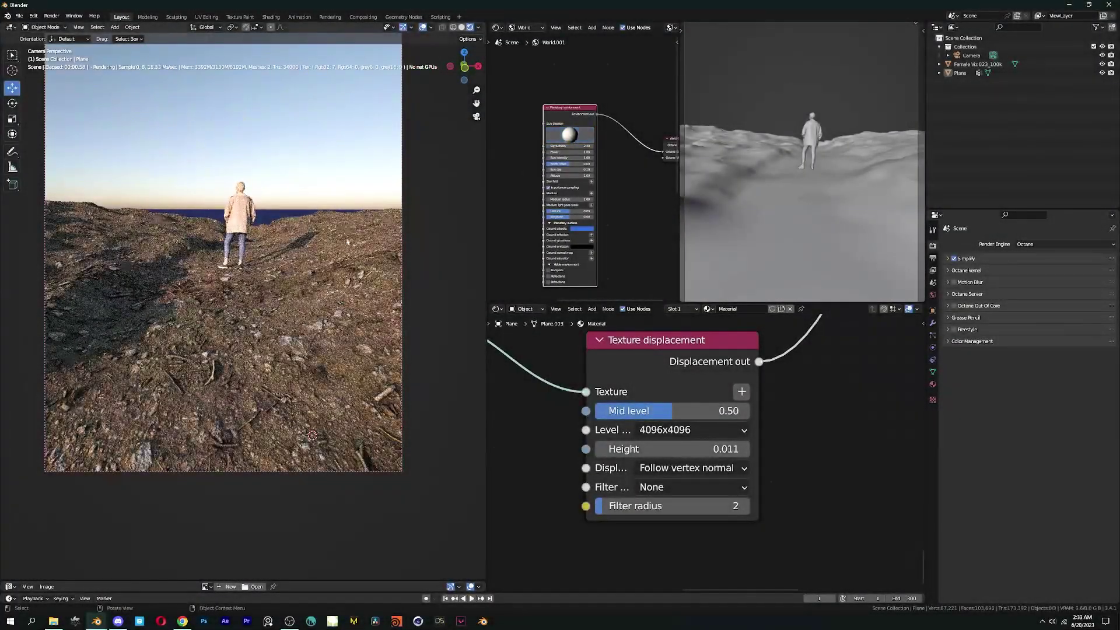
Adjust the Daylight environment's sun direction and make its sunset color a less saturated orange
scroll(275, 143, "up", 5)
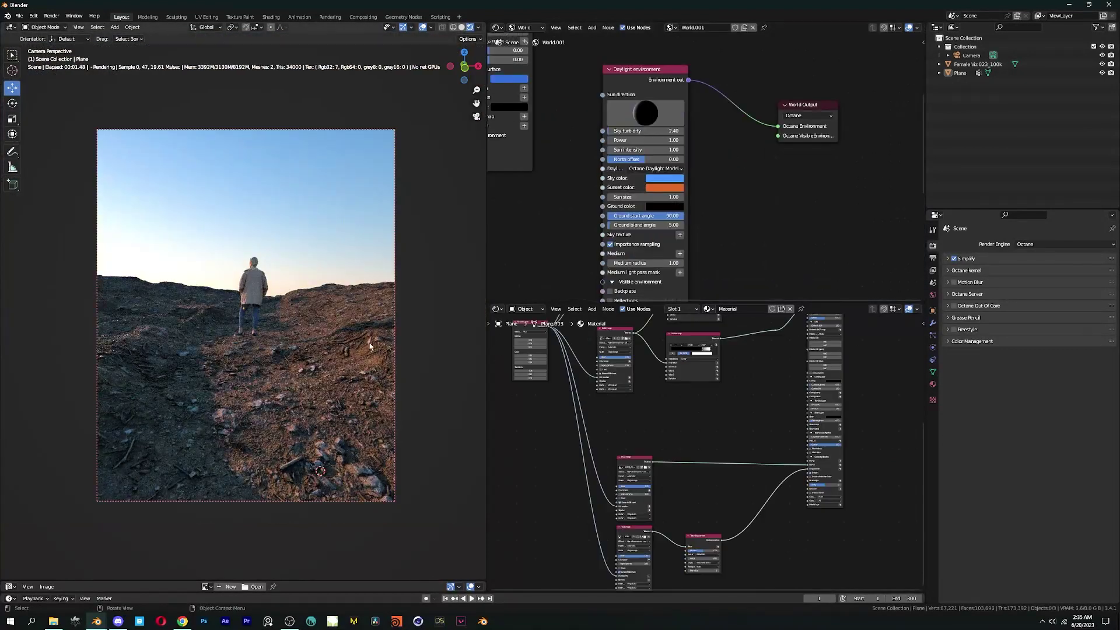
left_click_drag(636, 116, 631, 119)
left_click(663, 188)
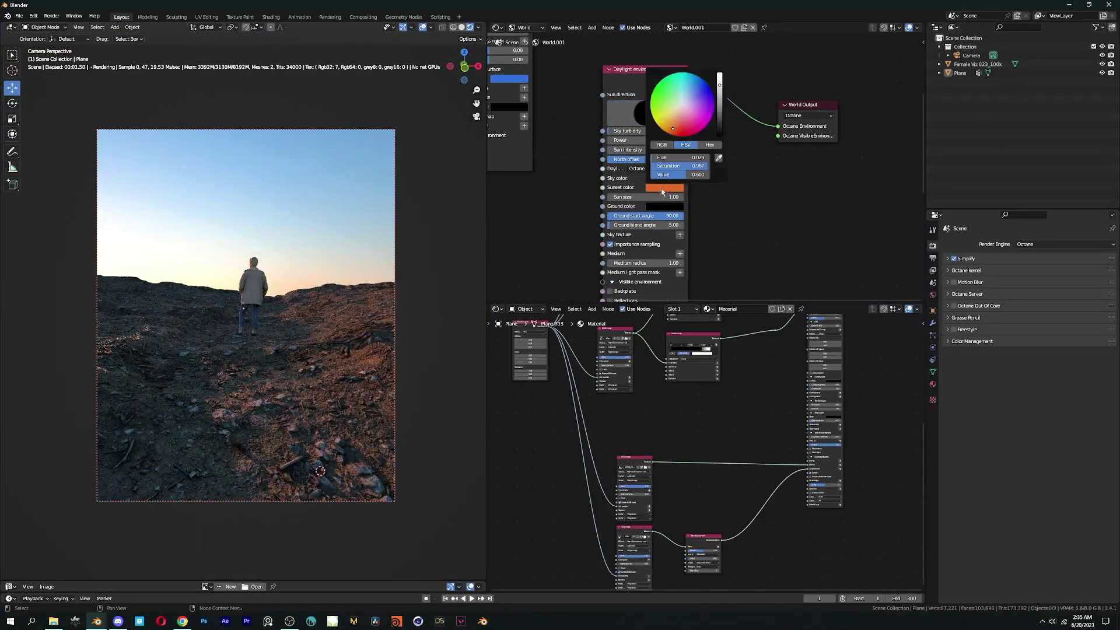
left_click_drag(702, 168, 665, 168)
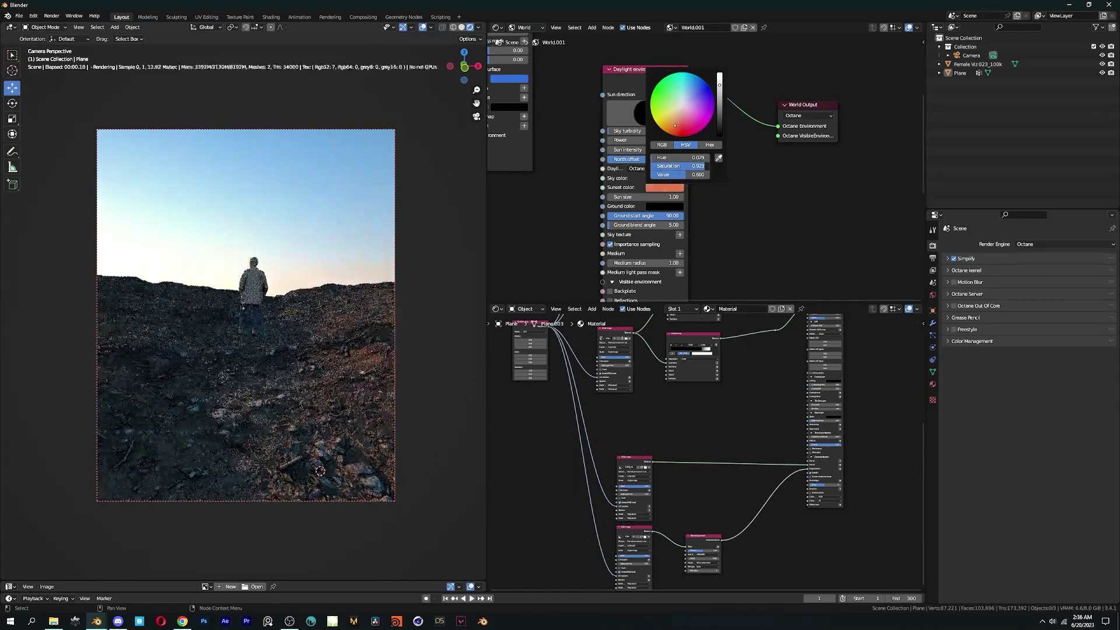
left_click(663, 188)
mouse_move(683, 116)
left_mouse_down()
mouse_move(681, 91)
mouse_move(678, 106)
mouse_move(707, 98)
mouse_move(687, 117)
left_mouse_up()
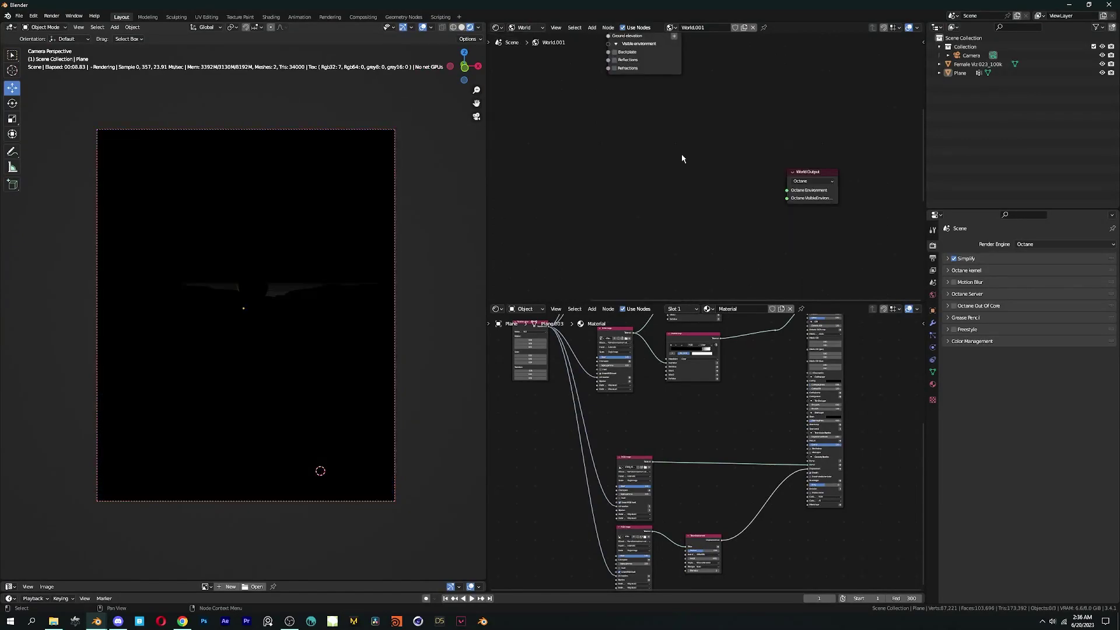
Add a Texture environment node to the world and connect it to the World Output's Octane Environment input
key("shift+a")
left_click(645, 155)
type("en")
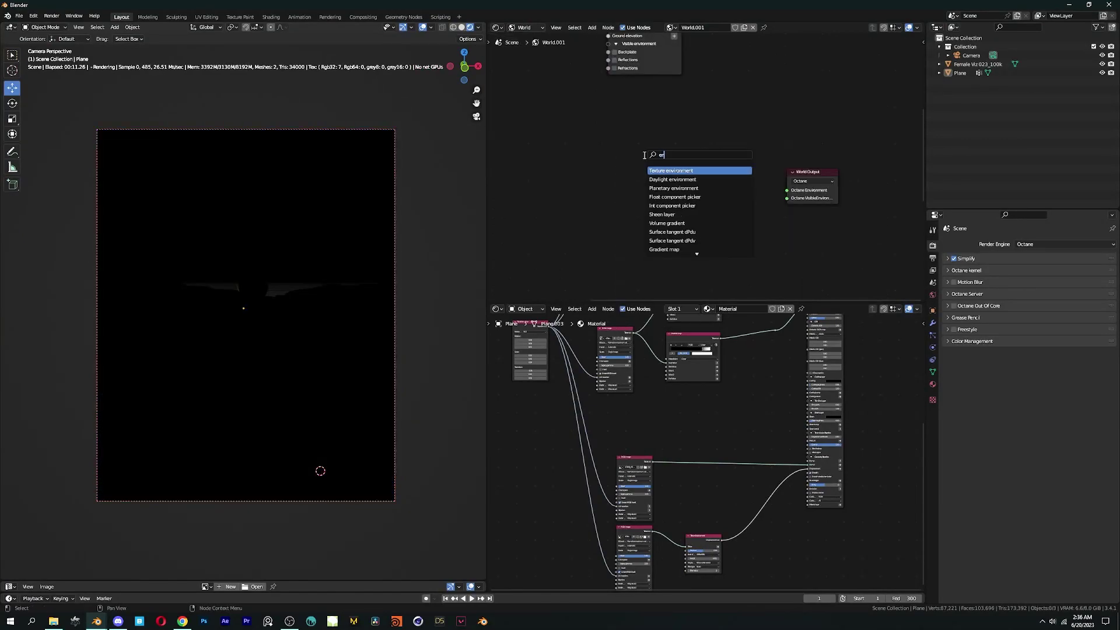
left_click(676, 172)
scroll(699, 167, "up", 3)
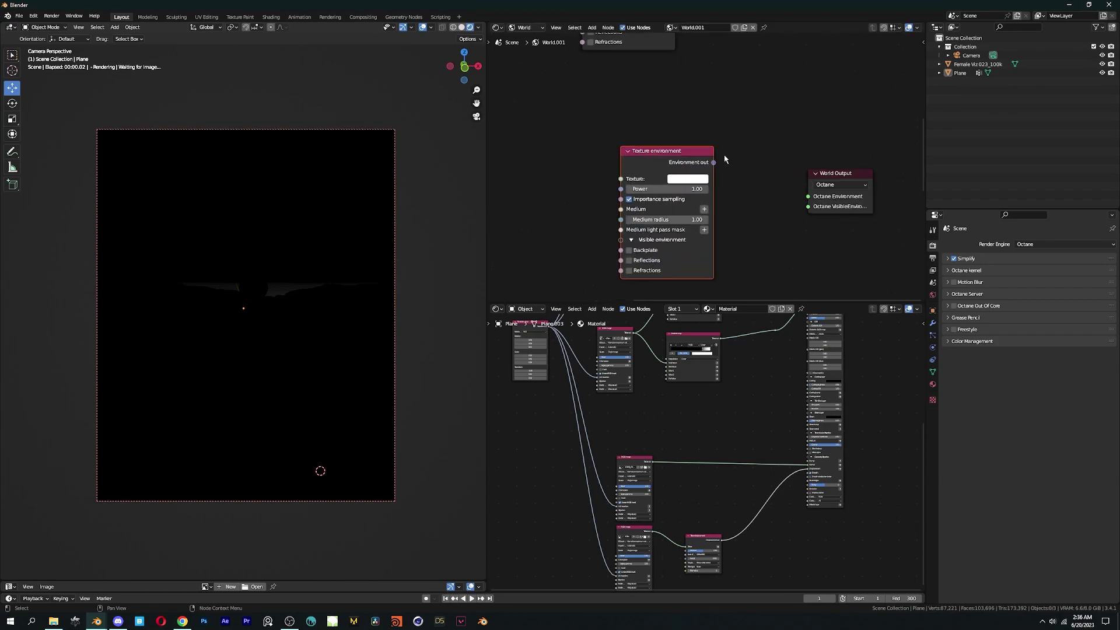
left_click(710, 153)
left_click_drag(723, 148, 809, 197)
Add an RGB image node and connect it to the Texture environment's Texture input
left_click_drag(671, 142, 689, 144)
middle_click_drag(690, 143, 746, 143)
middle_click_drag(623, 151, 660, 147)
left_click(660, 148)
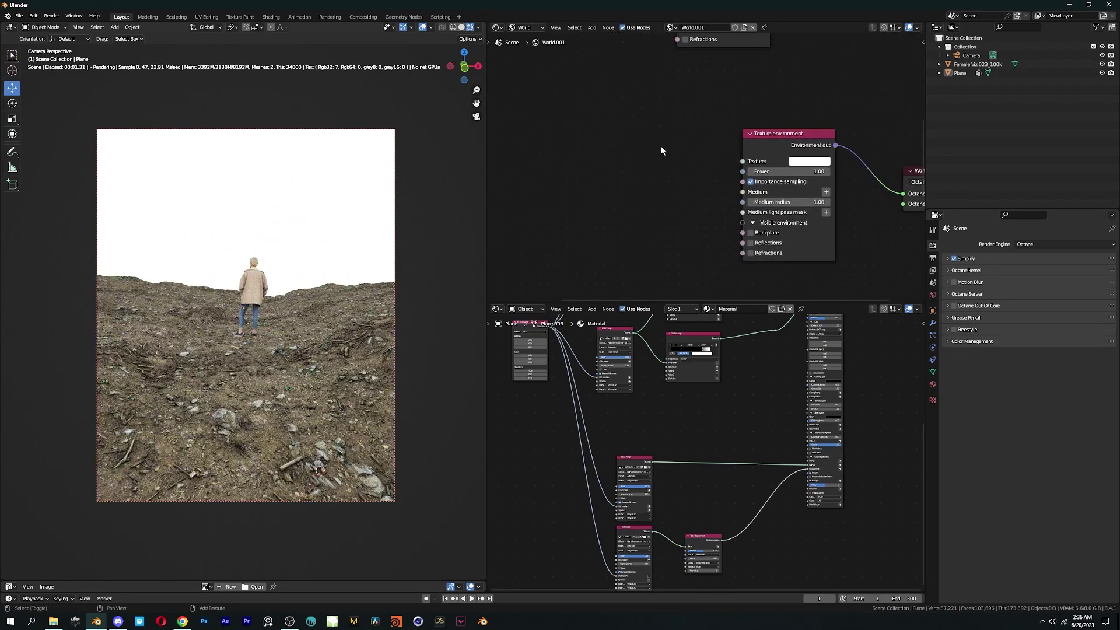
key("shift+a")
left_click(663, 148)
left_click(679, 163)
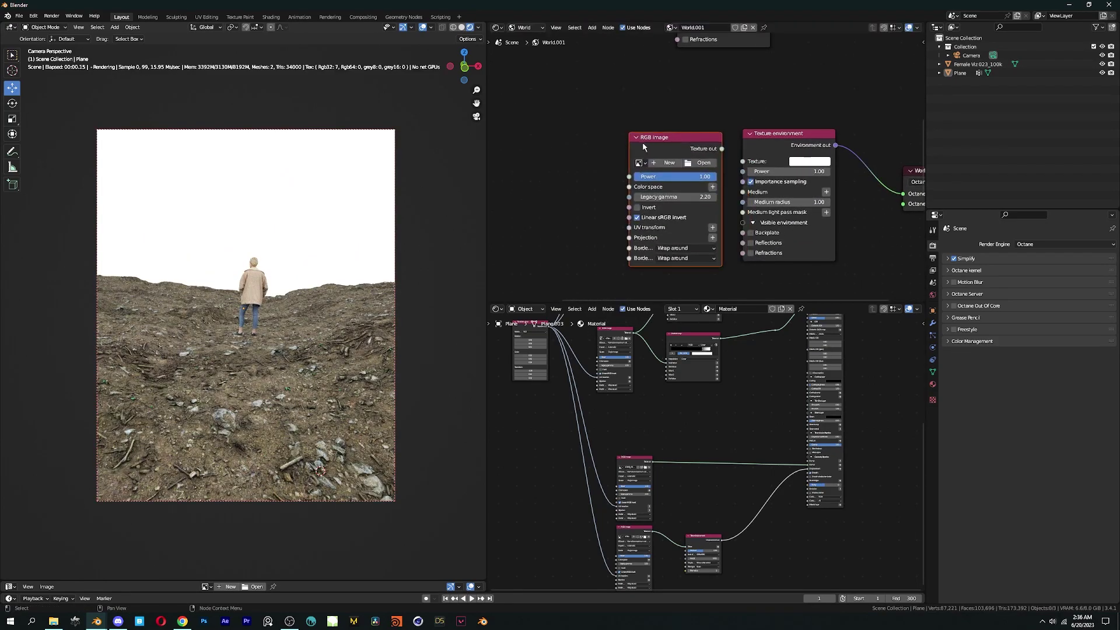
left_click(621, 145)
left_click_drag(698, 146, 743, 161)
middle_click_drag(687, 140, 758, 124)
left_click_drag(759, 127, 741, 119)
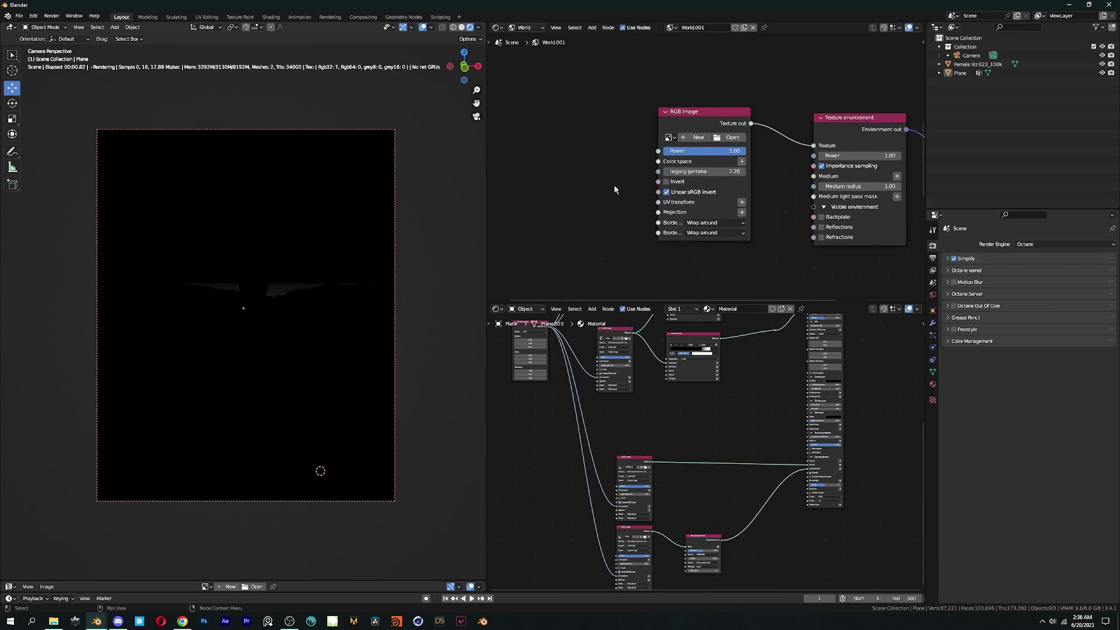
Add a Spherical Projection node, connect it to the RGB image's Projection input, and reposition it
key("shift+a")
left_click(583, 189)
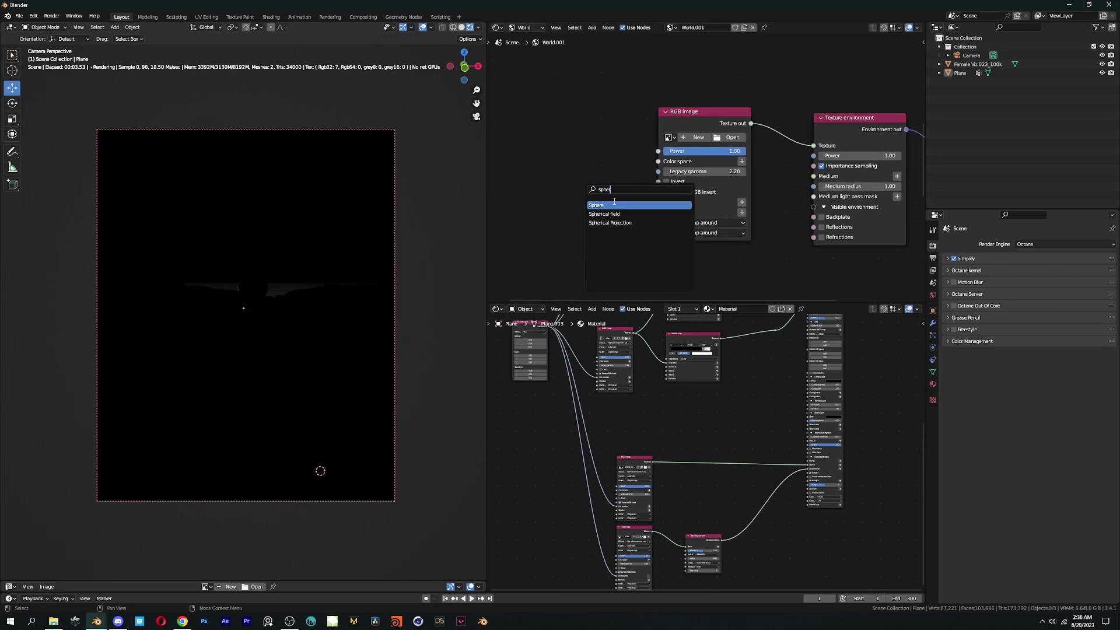
left_click(612, 226)
left_click(596, 210)
middle_click_drag(595, 210, 710, 202)
left_click_drag(710, 202, 667, 199)
left_click_drag(722, 193, 779, 226)
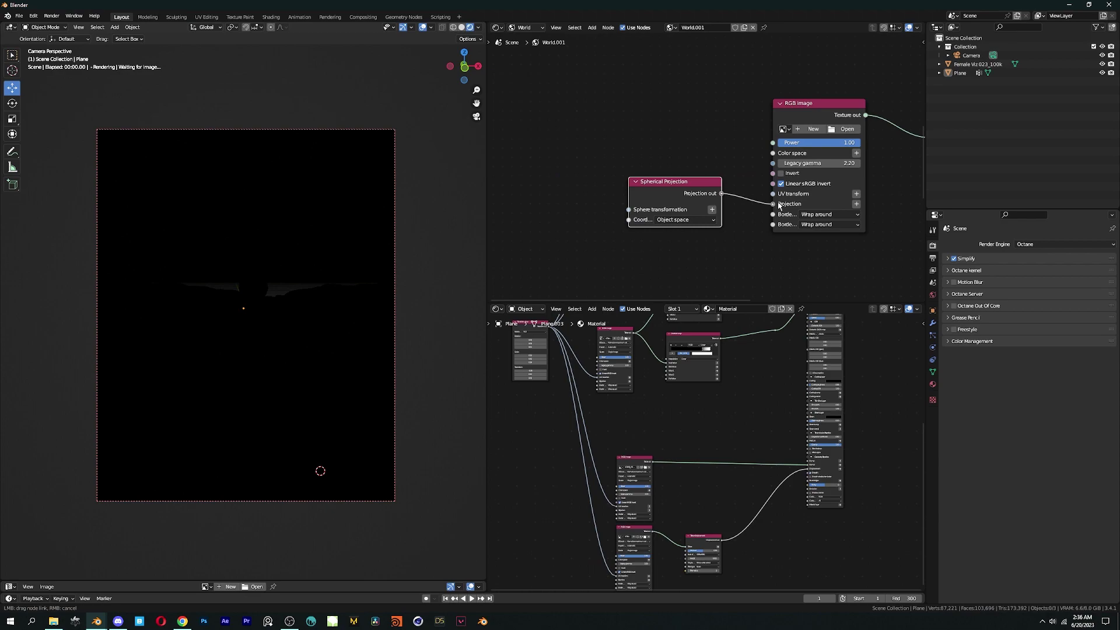
middle_click_drag(778, 203, 744, 211)
left_click_drag(654, 190, 583, 149)
left_click(685, 216)
Load the cloudy sunset sky image into the world's RGB image node and set its legacy gamma to 1
scroll(642, 204, "down", 6)
scroll(664, 186, "up", 4)
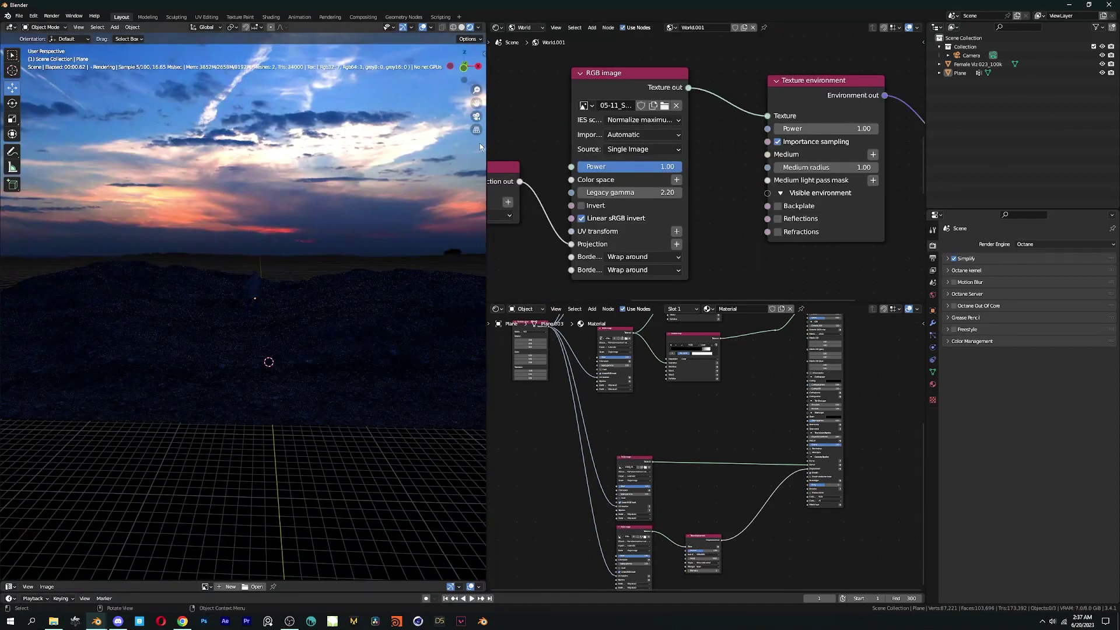
scroll(360, 264, "down", 2)
left_click(647, 193)
type("1")
key("Return")
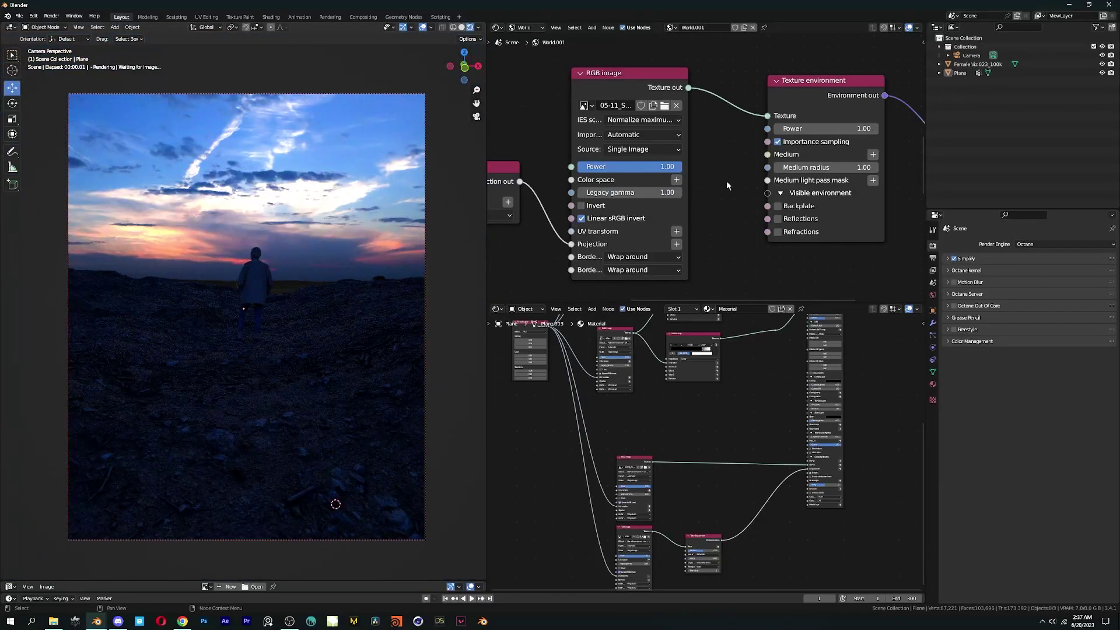
Adjust the rotation in the Transform value node feeding the Spherical Projection to reorient the sky
scroll(641, 196, "down", 4)
middle_click_drag(642, 196, 876, 186)
scroll(607, 192, "up", 7)
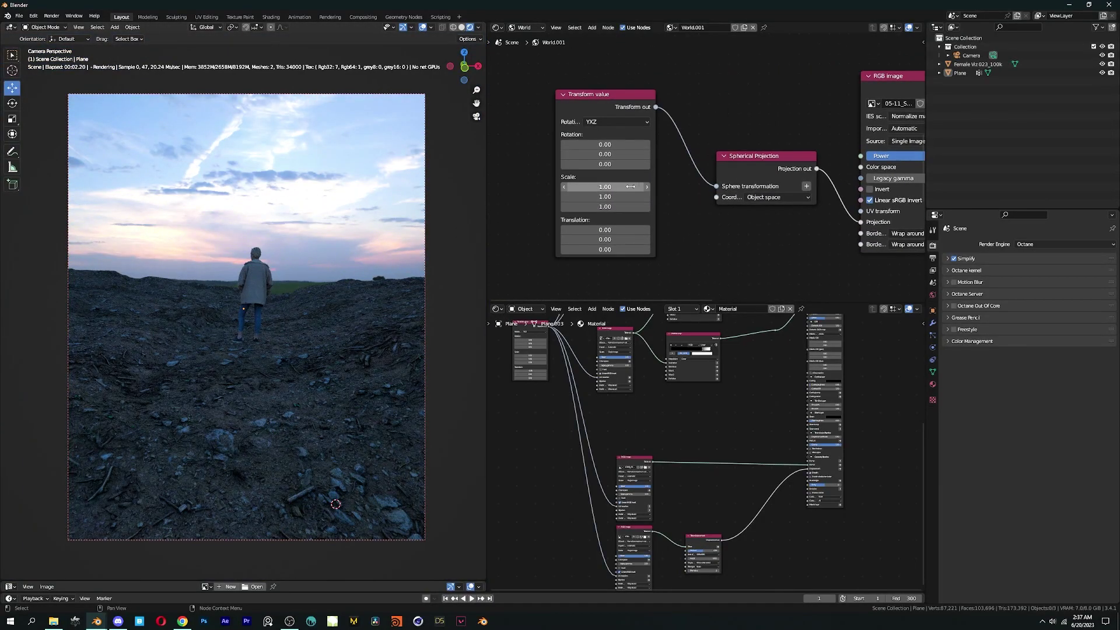
left_click_drag(618, 127, 767, 127)
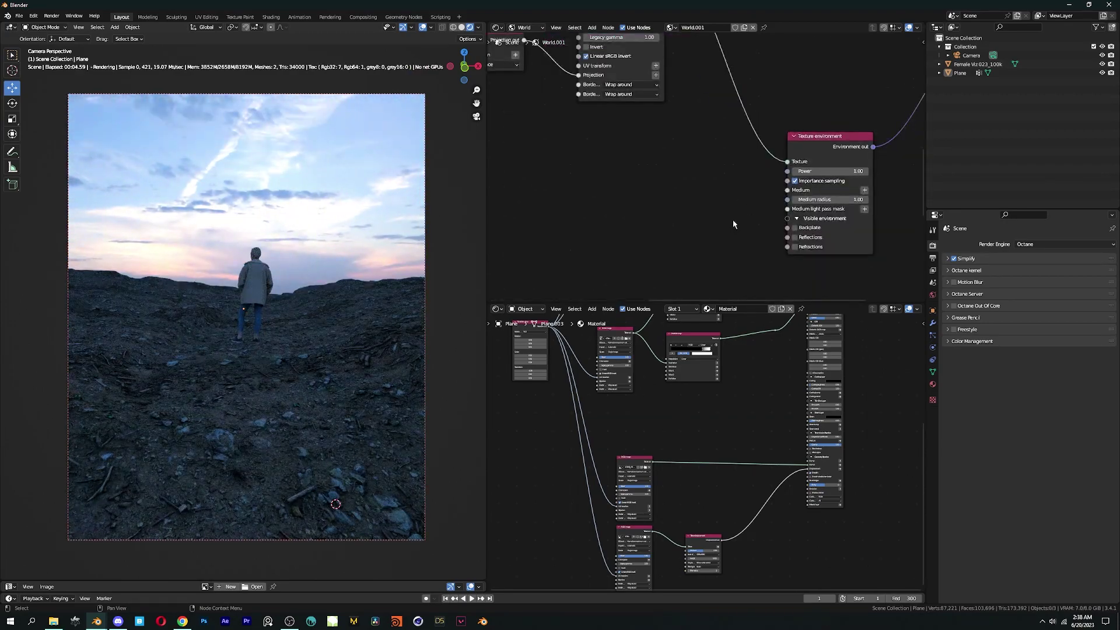
Add a Volume medium node to the Texture environment's Medium input in the world nodes
middle_click_drag(867, 192, 827, 192)
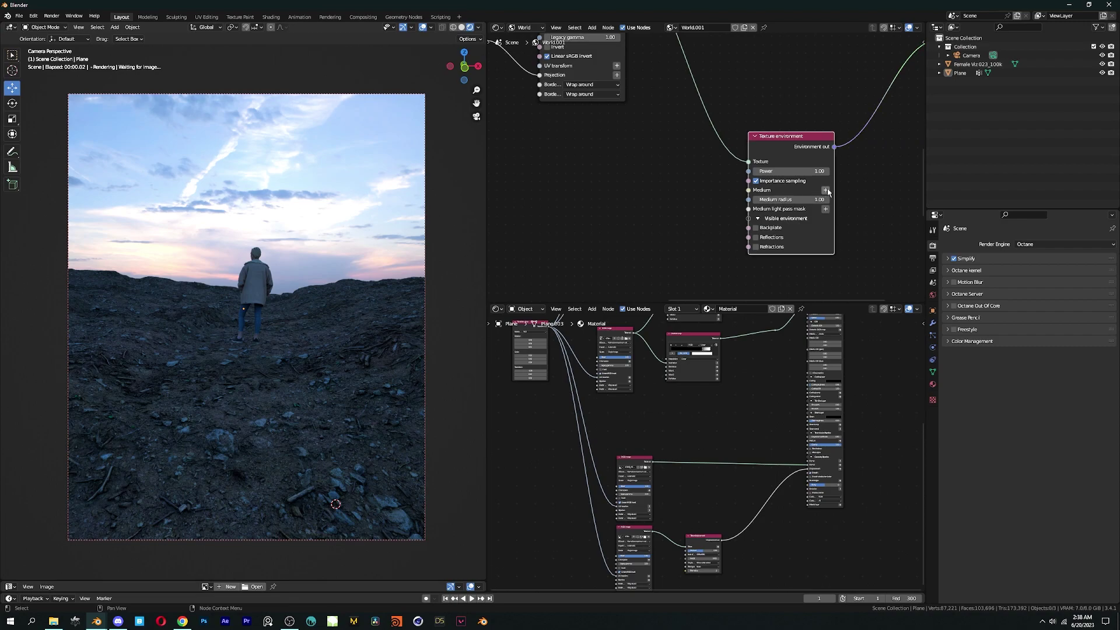
left_click(825, 190)
left_click(892, 240)
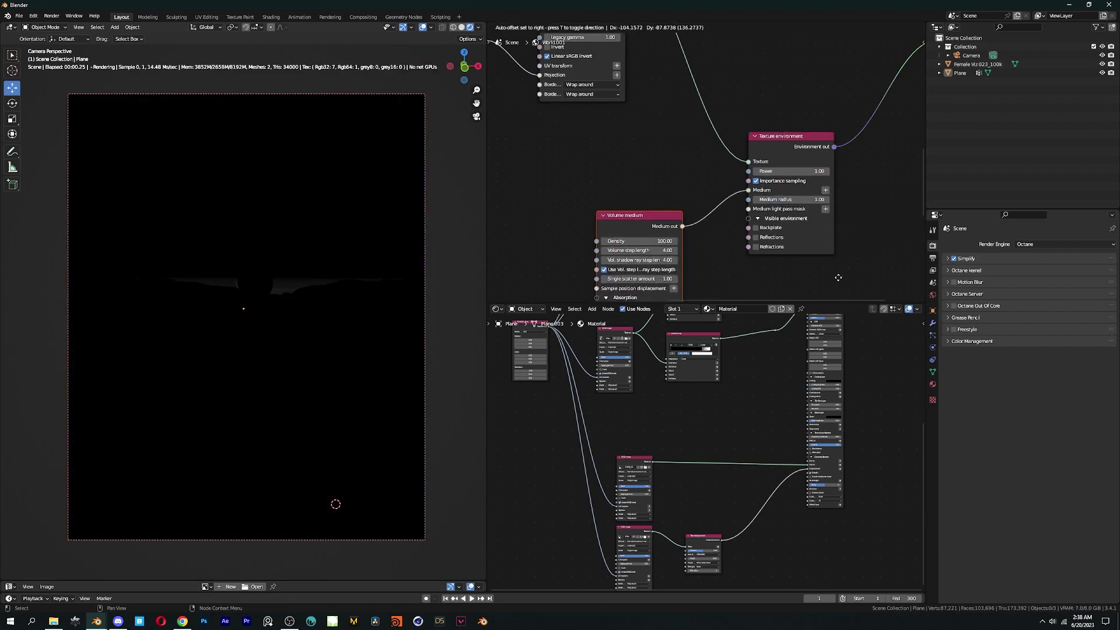
Set the world Volume medium's scattering and absorption colours to white
scroll(755, 247, "up", 3)
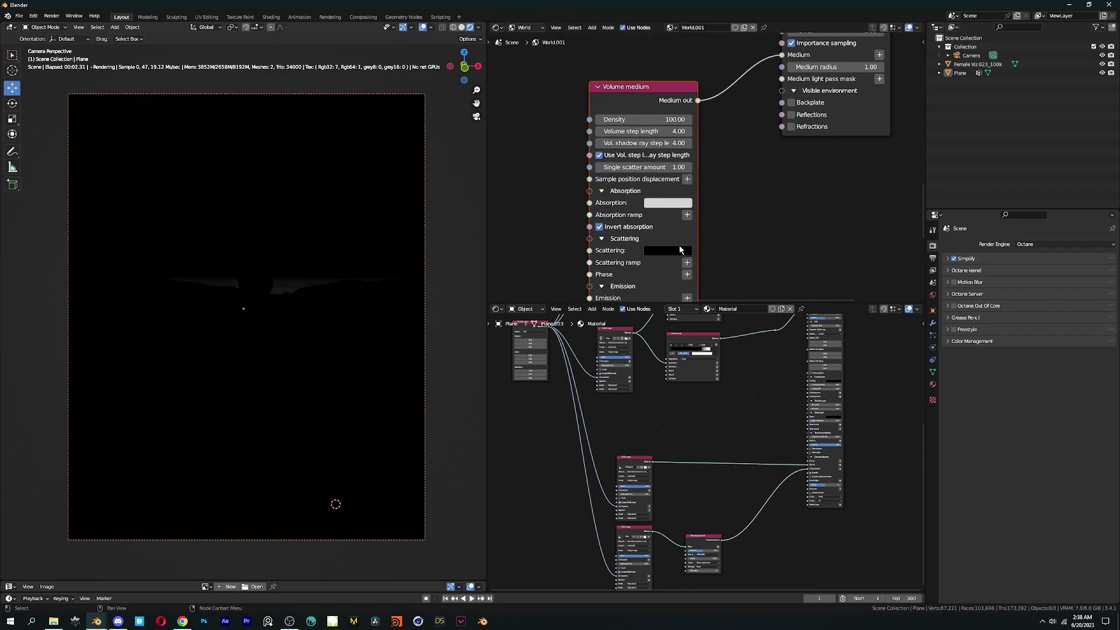
left_click(681, 249)
left_click(739, 113)
scroll(709, 258, "down", 1)
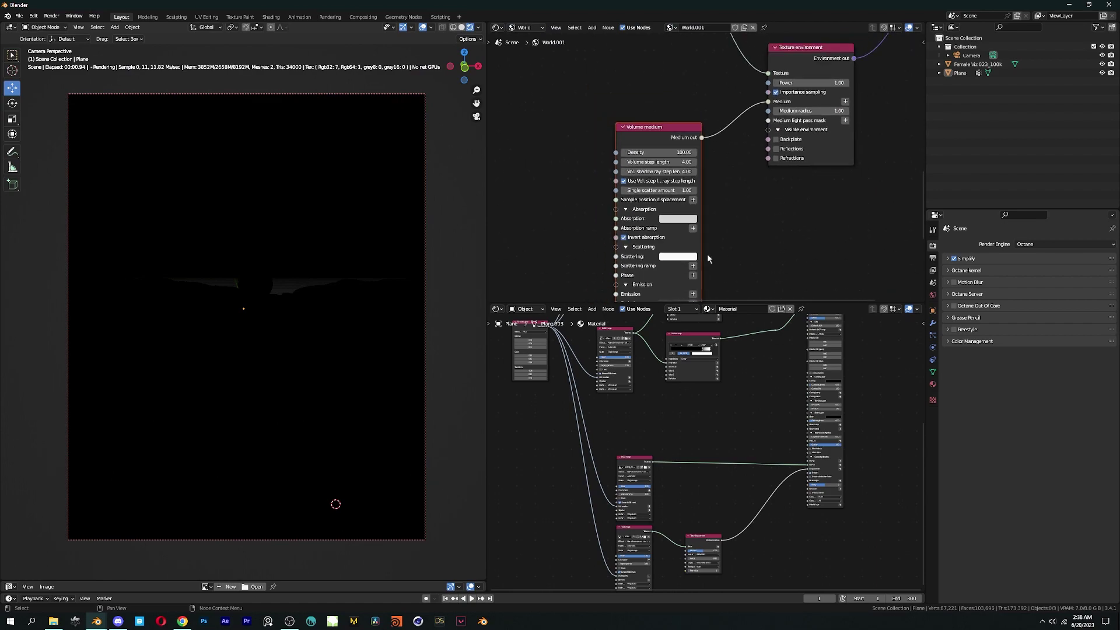
left_click_drag(676, 216, 677, 219)
Set the Volume medium's volume step length and shadow ray step length to 12
scroll(706, 168, "up", 2)
left_click(677, 178)
type("12")
key("Return")
left_click(677, 192)
type("12")
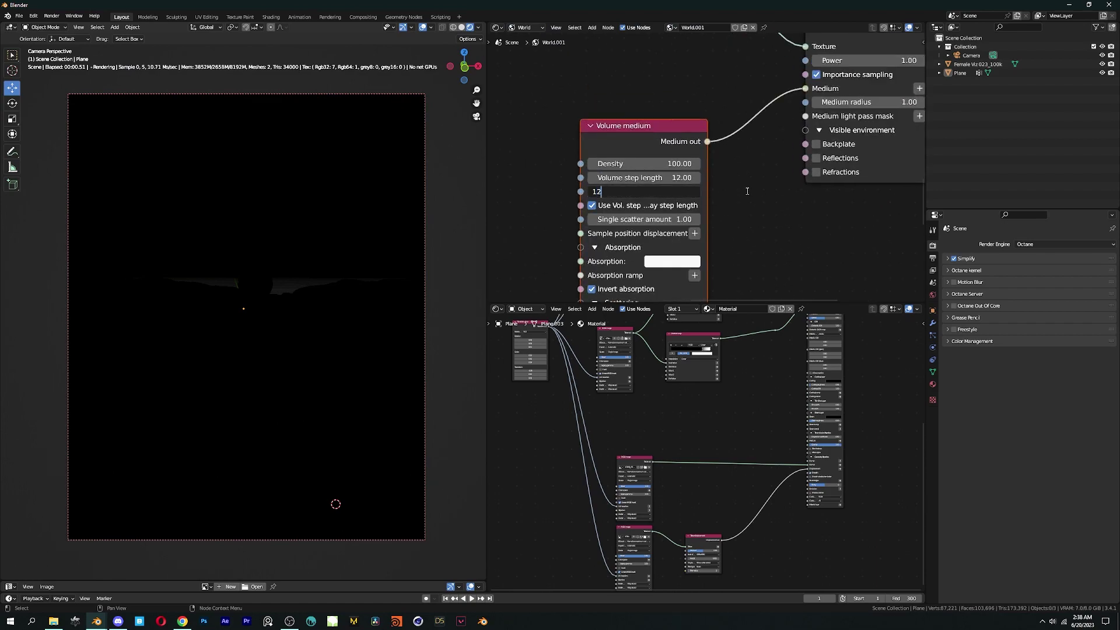
key("Return")
Try a Volume medium density of 0.1, then vary the density to test the fog thickness
middle_click_drag(671, 223, 761, 206)
type("0.1")
key("Return")
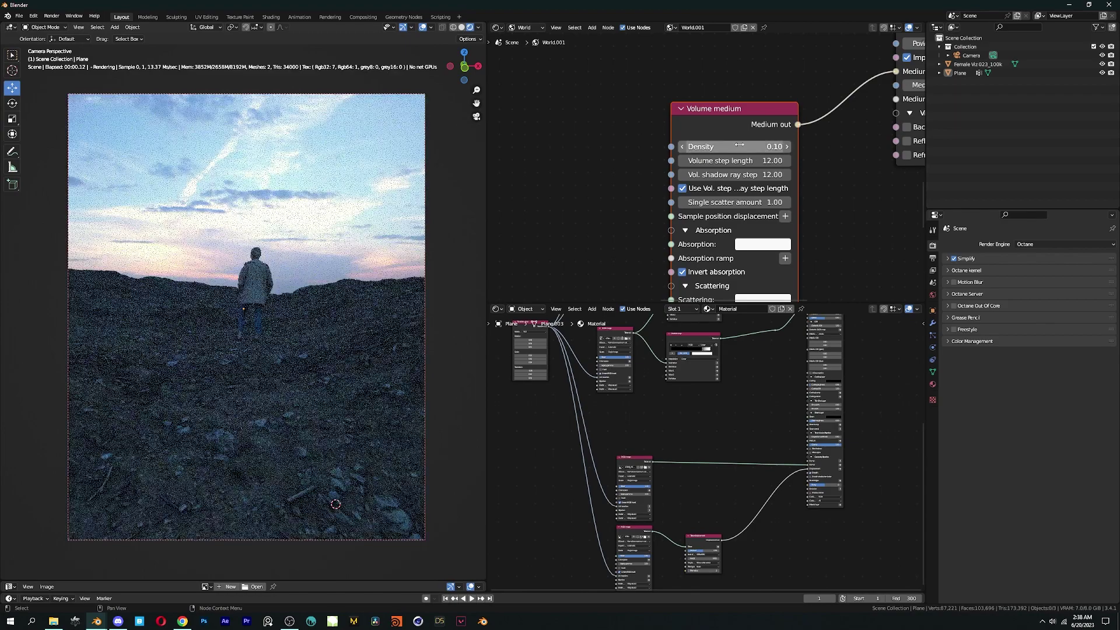
scroll(689, 186, "down", 2)
middle_click_drag(690, 185, 628, 220)
scroll(628, 220, "up", 2)
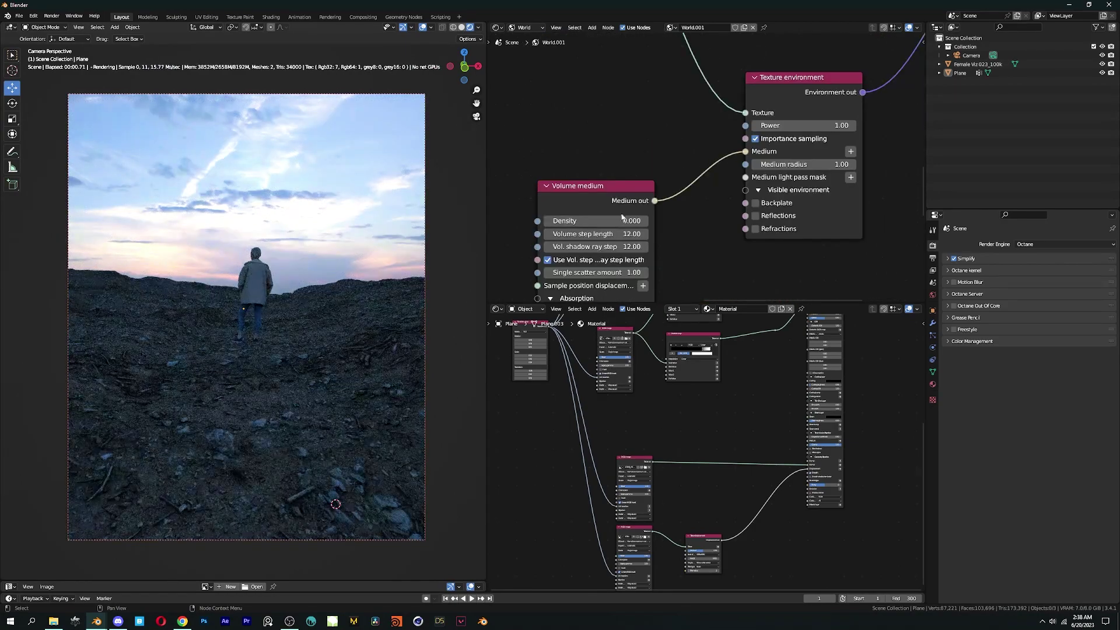
left_click_drag(622, 218, 642, 218)
Set the Texture environment's medium radius to 12 and the Volume medium's density to 0.05
middle_click_drag(660, 180, 722, 174)
left_click(742, 171)
type("12")
key("Return")
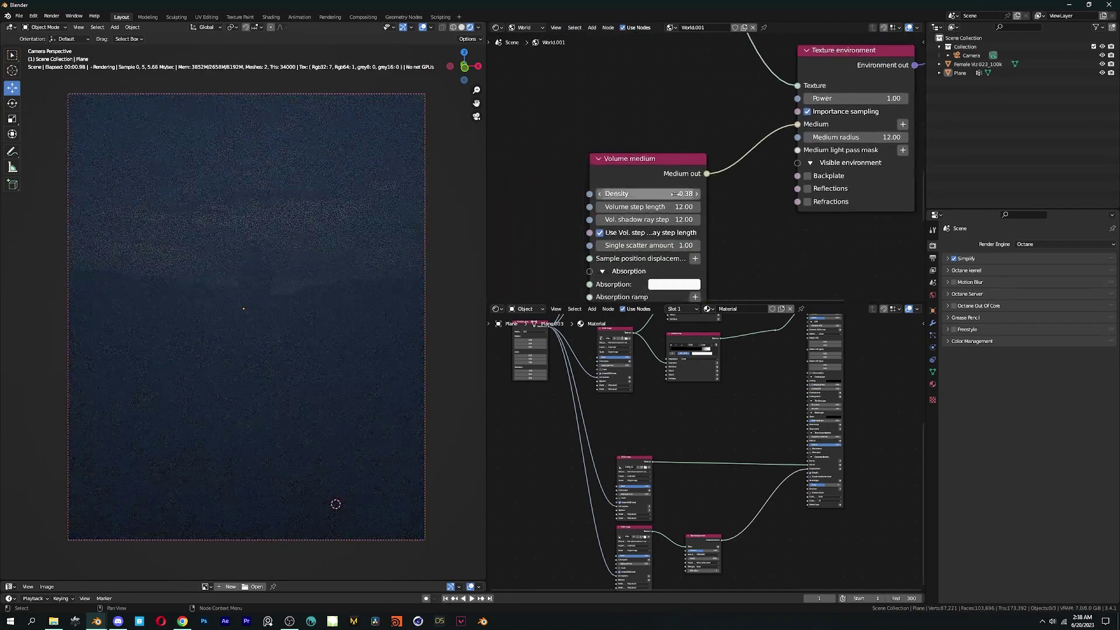
type("5")
key("Return")
scroll(671, 194, "down", 3)
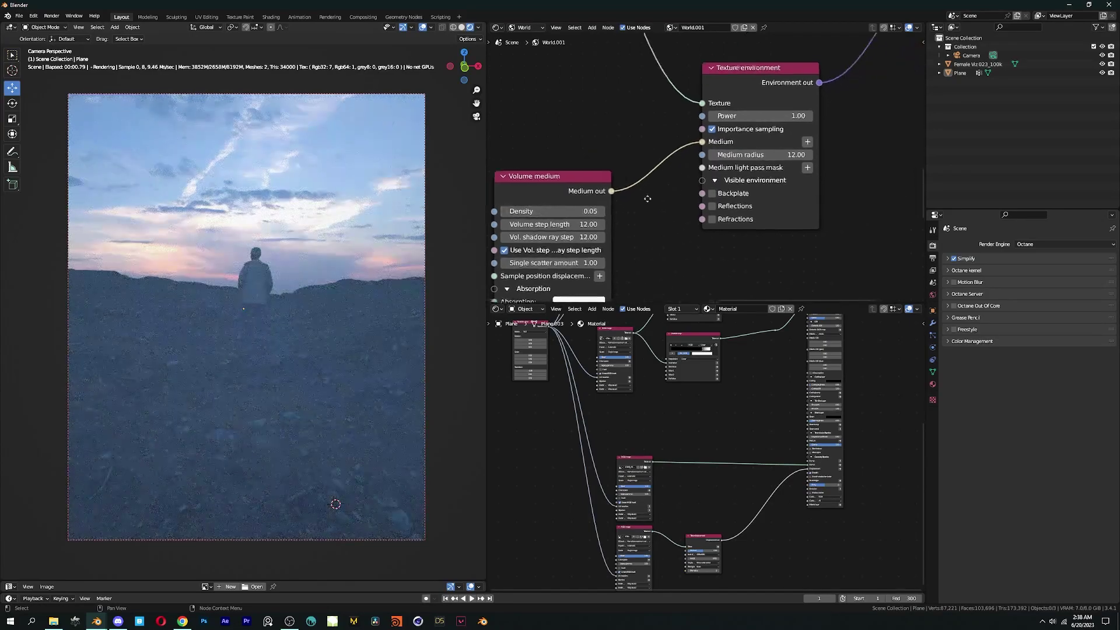
Set the Texture environment's medium radius to 15
scroll(754, 149, "up", 2)
left_click(755, 149)
type("1")
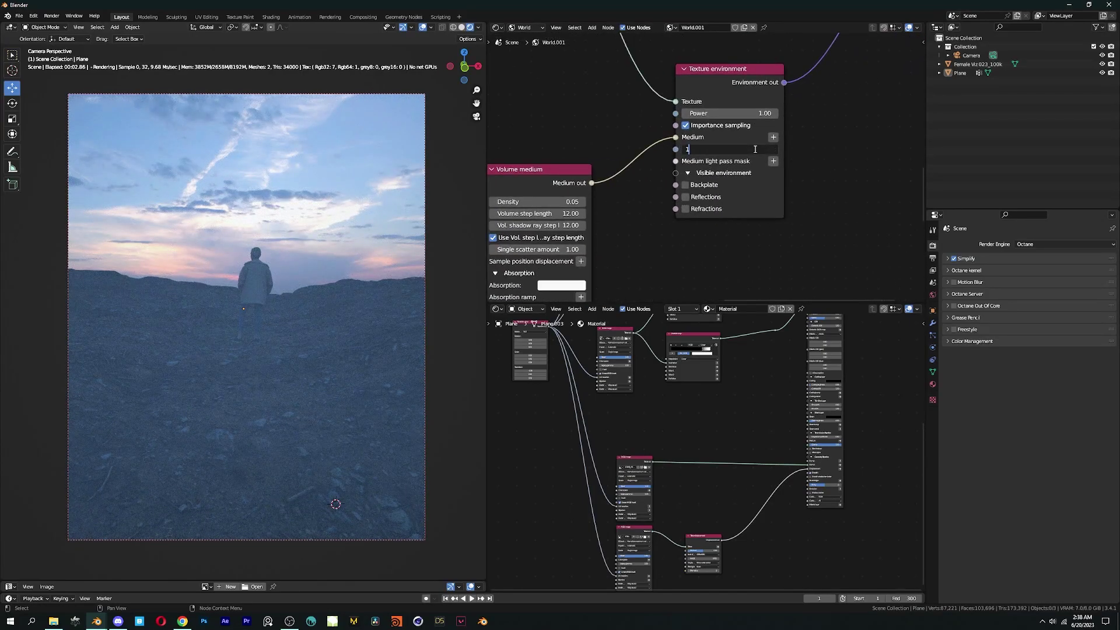
type("5")
key("Return")
Add a Schlick phase function to the Volume medium's Phase input and adjust its scattering direction
middle_click_drag(669, 195, 751, 170)
scroll(751, 170, "down", 5)
middle_click_drag(642, 230, 745, 169)
scroll(693, 193, "up", 3)
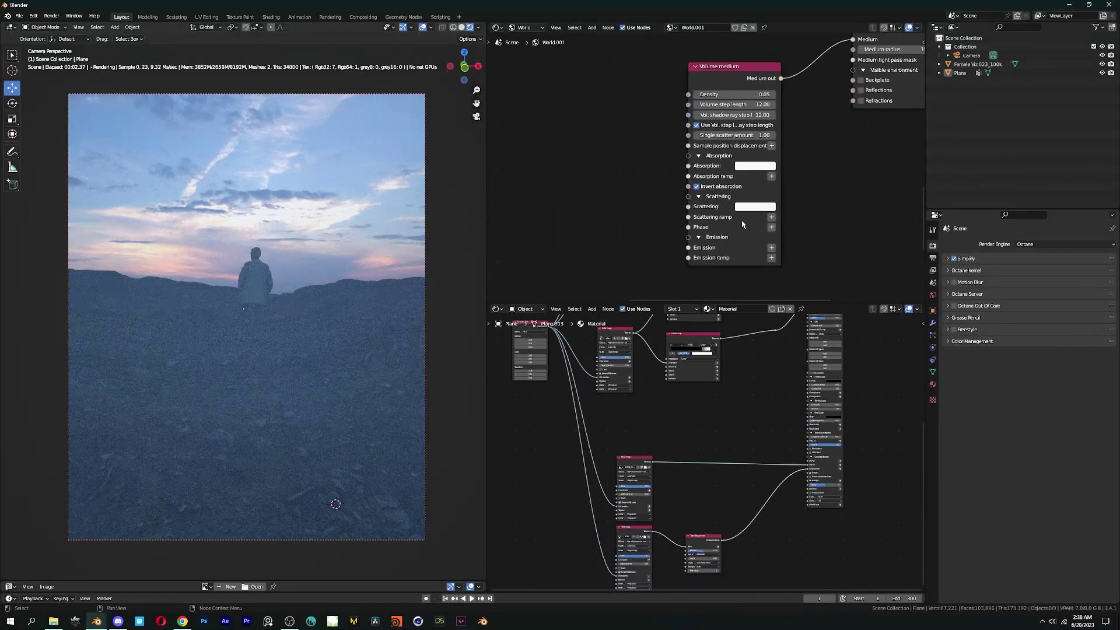
left_click(772, 228)
left_click_drag(646, 223, 635, 245)
middle_click_drag(636, 232, 658, 167)
scroll(658, 167, "up", 4)
left_click_drag(623, 224, 670, 224)
middle_click_drag(744, 137, 632, 256)
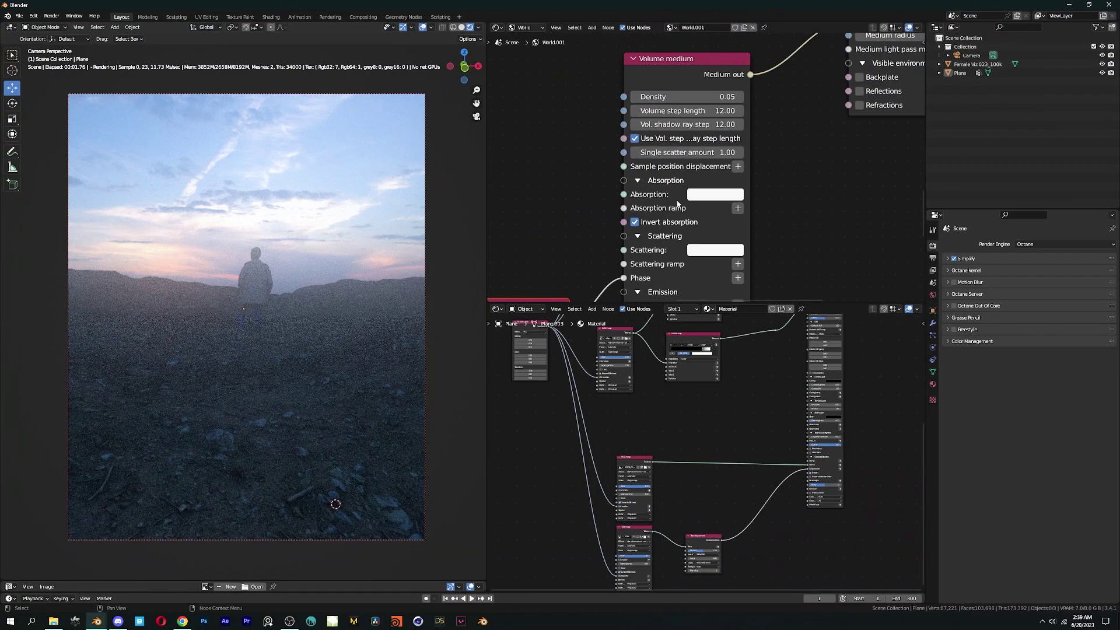
Set the Volume medium's density to 0.02 and the Texture environment's medium radius to 12
middle_click_drag(699, 97, 610, 207)
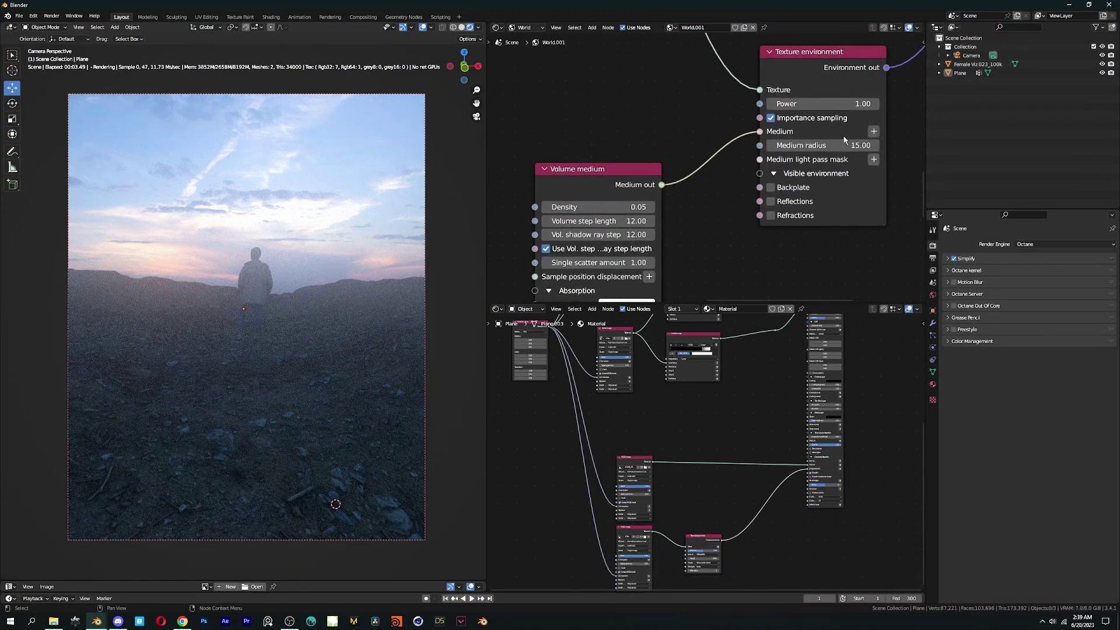
left_click(615, 212)
type("0.02")
key("Return")
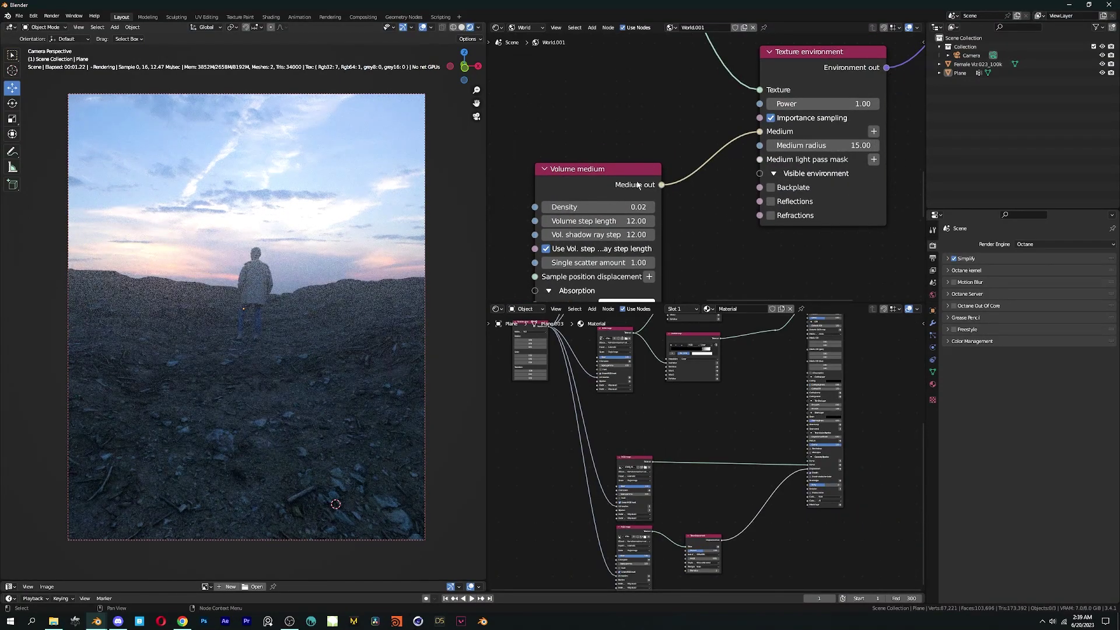
scroll(607, 213, "down", 6)
scroll(729, 176, "up", 5)
middle_click_drag(730, 176, 686, 206)
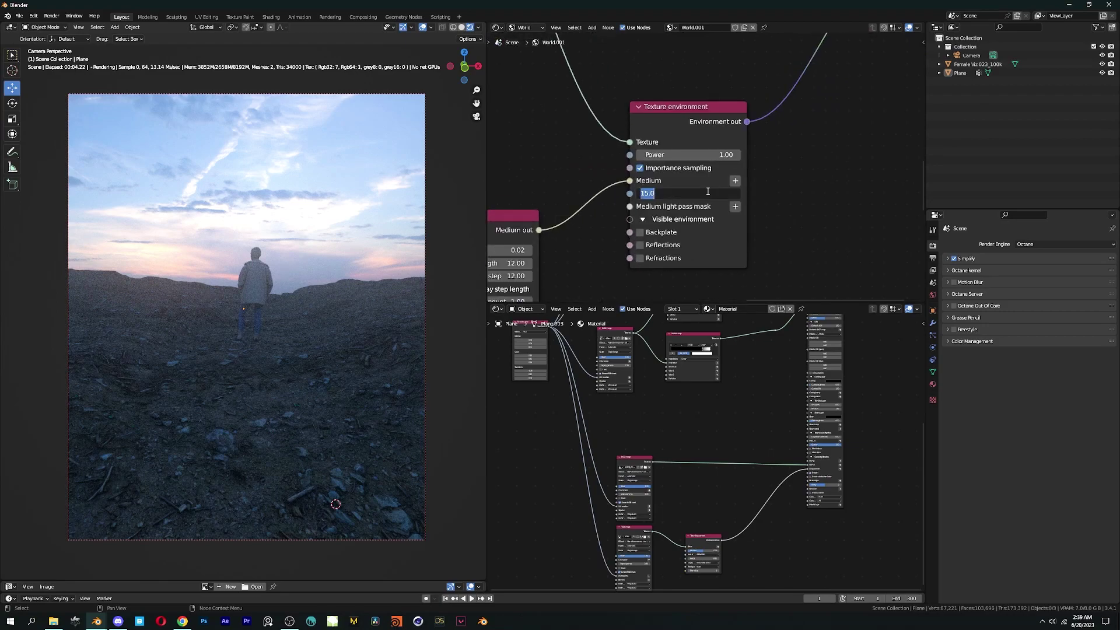
type("12")
key("Return")
Set the Schlick node's scattering direction to 0.87
middle_click_drag(759, 205, 655, 175)
scroll(655, 175, "up", 4)
left_click_drag(667, 169, 660, 167)
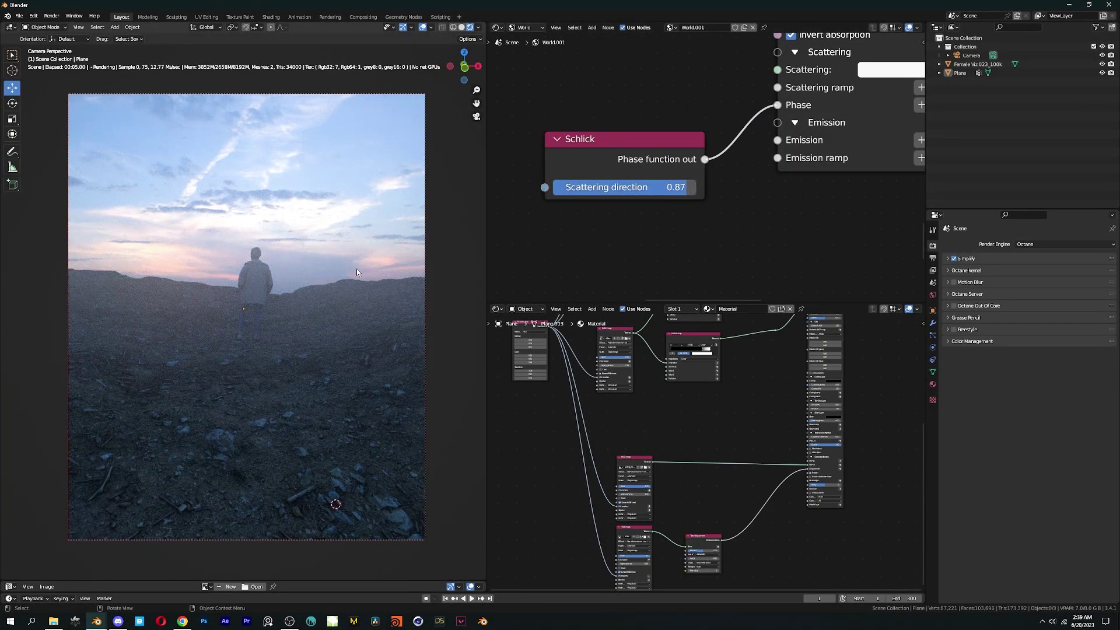
scroll(640, 169, "down", 4)
scroll(592, 283, "up", 5)
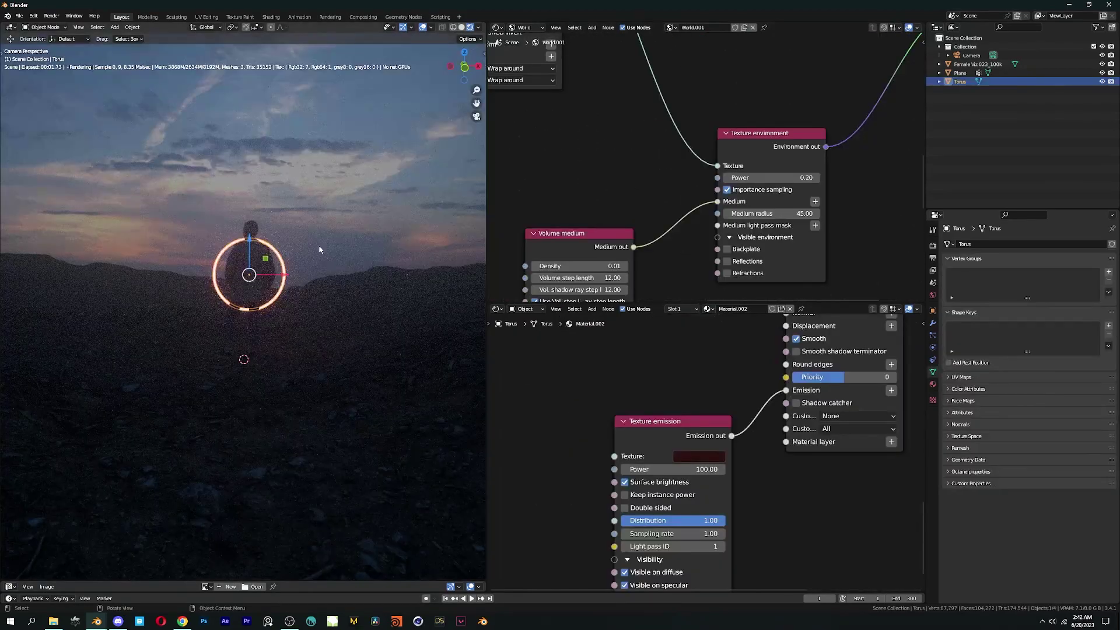
Turn off camera visibility for the glowing torus in its Octane object layer settings
scroll(320, 250, "up", 3)
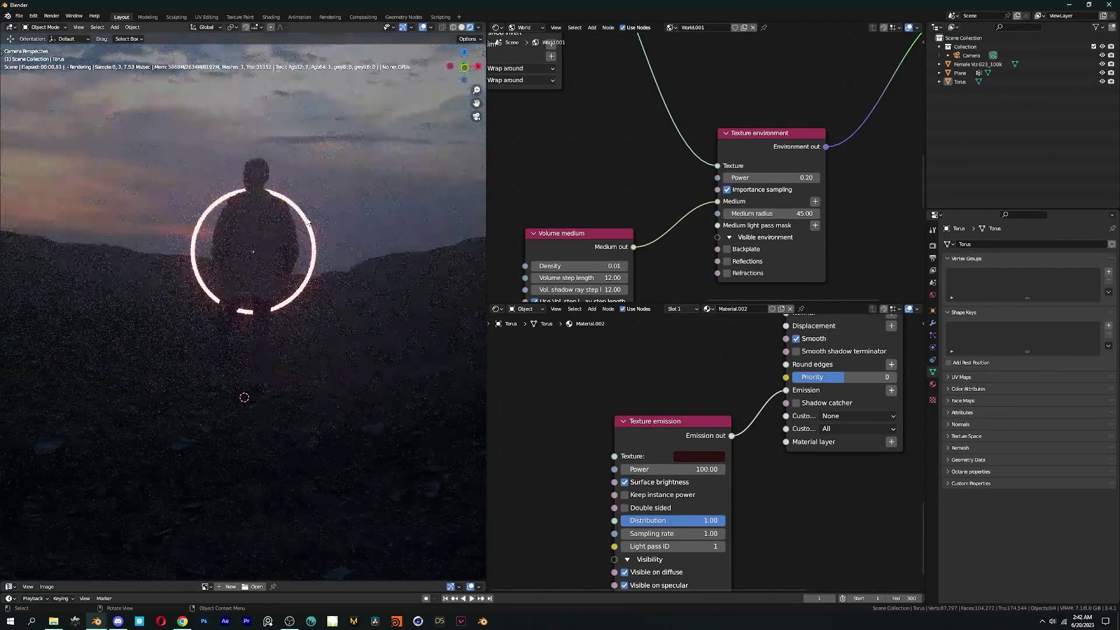
left_click(934, 310)
left_click(969, 453)
scroll(957, 446, "down", 3)
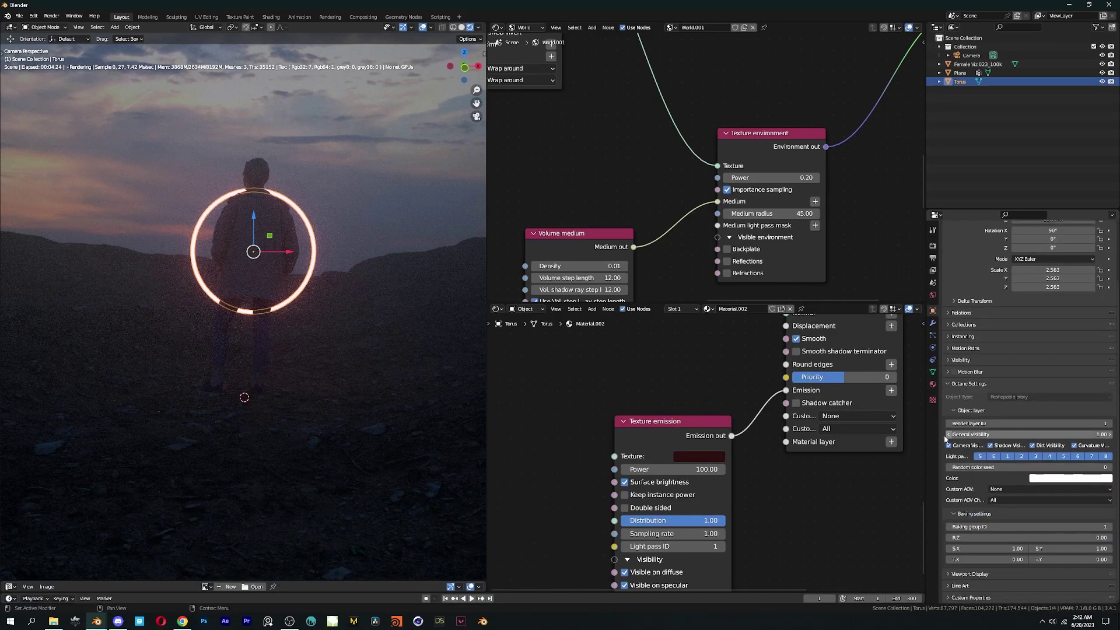
left_click(966, 384)
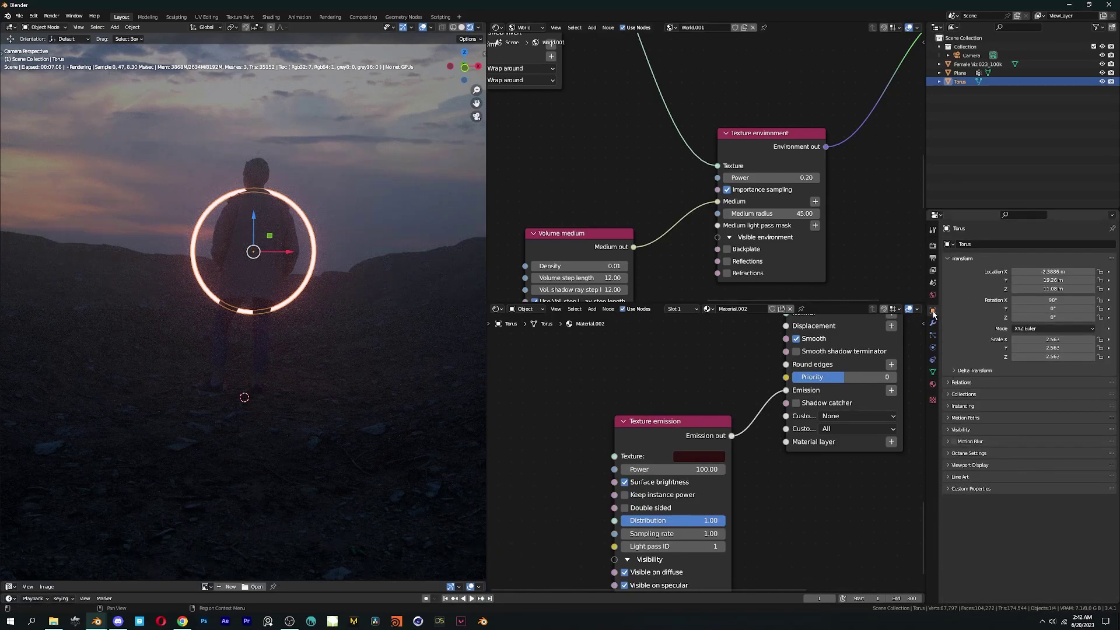
left_click(954, 454)
scroll(974, 420, "down", 3)
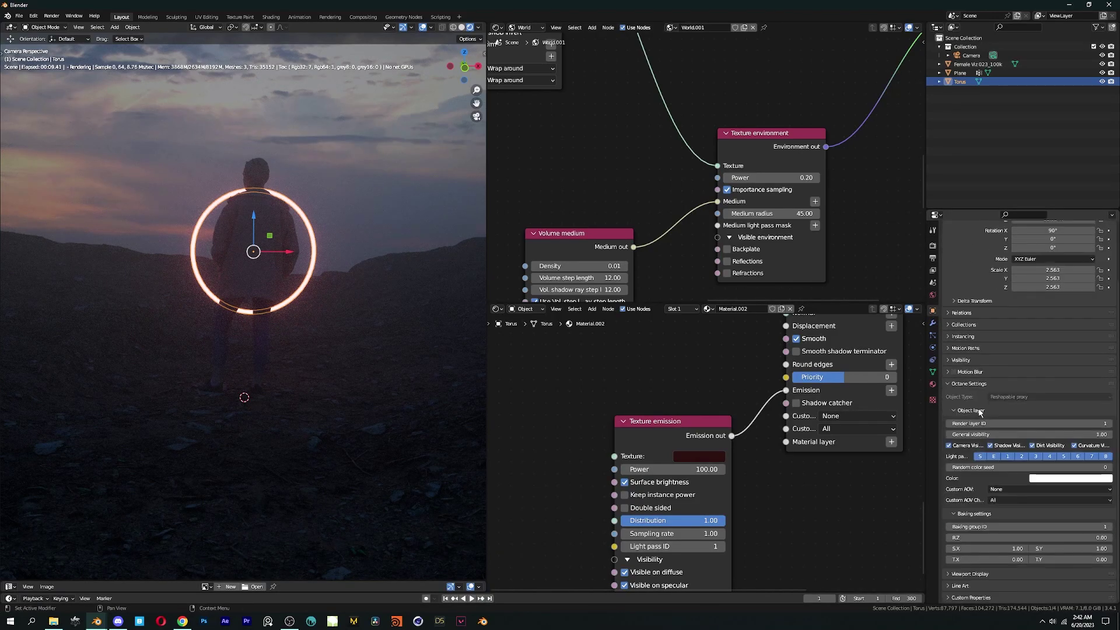
left_click(949, 447)
left_click(417, 315)
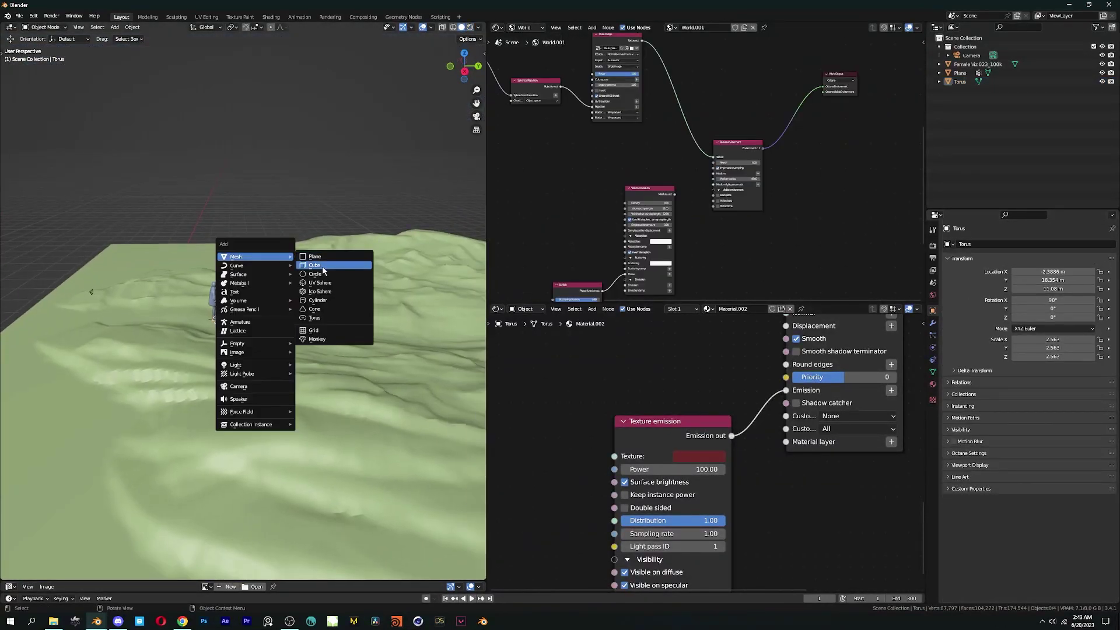
Add a cube for the fog volume and replace its material's default shader with a Specular material node
left_click(325, 259)
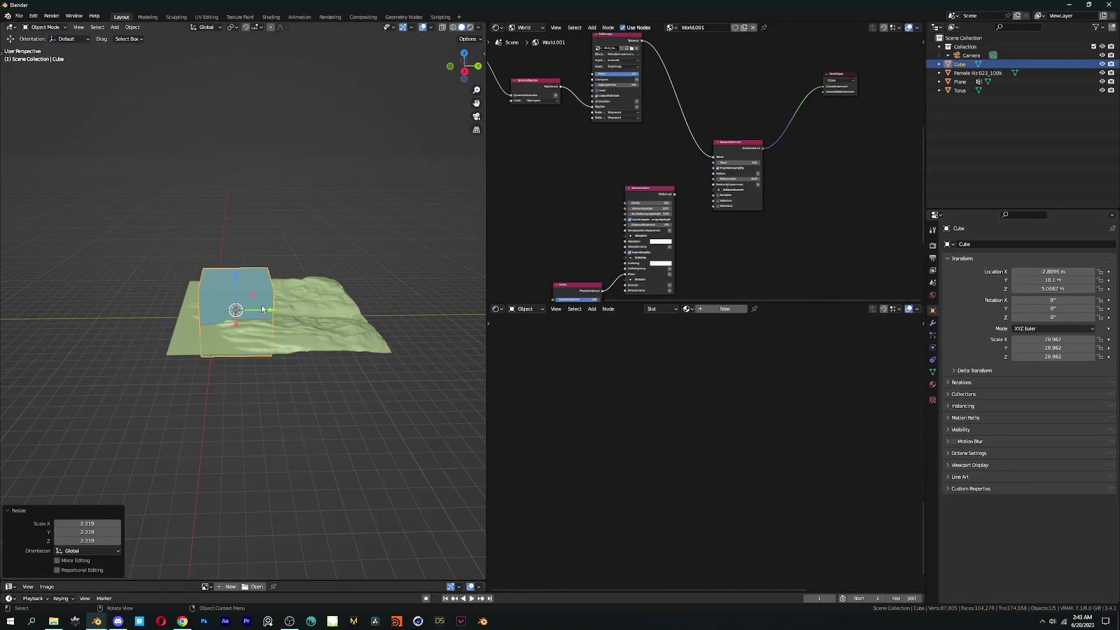
left_click_drag(645, 368, 734, 359)
key("Delete")
key("shift+a")
type("spe")
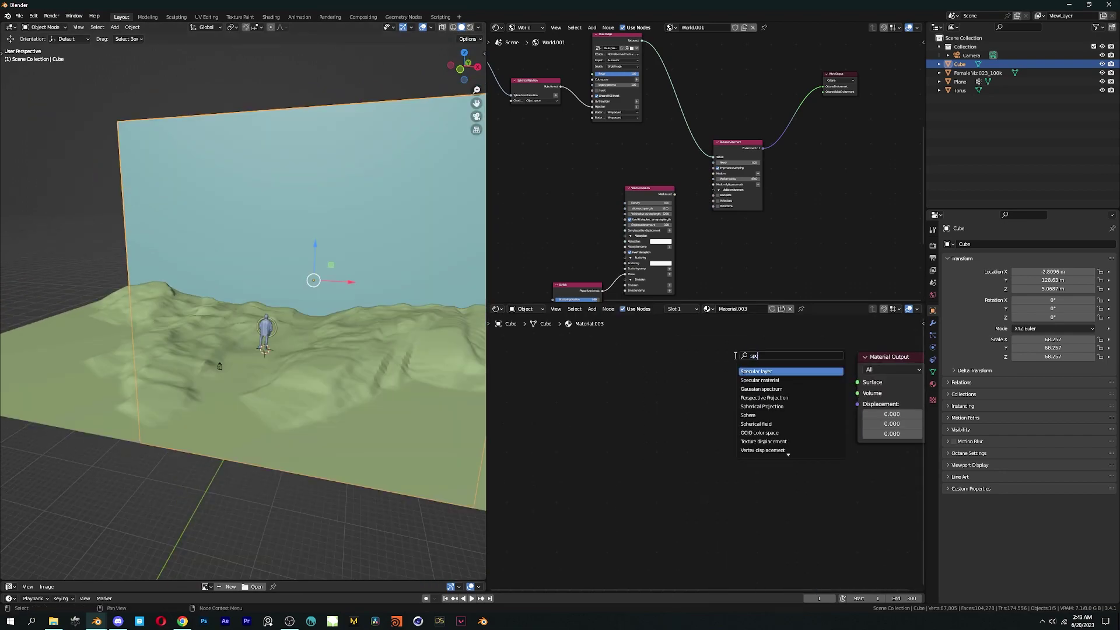
left_click(741, 379)
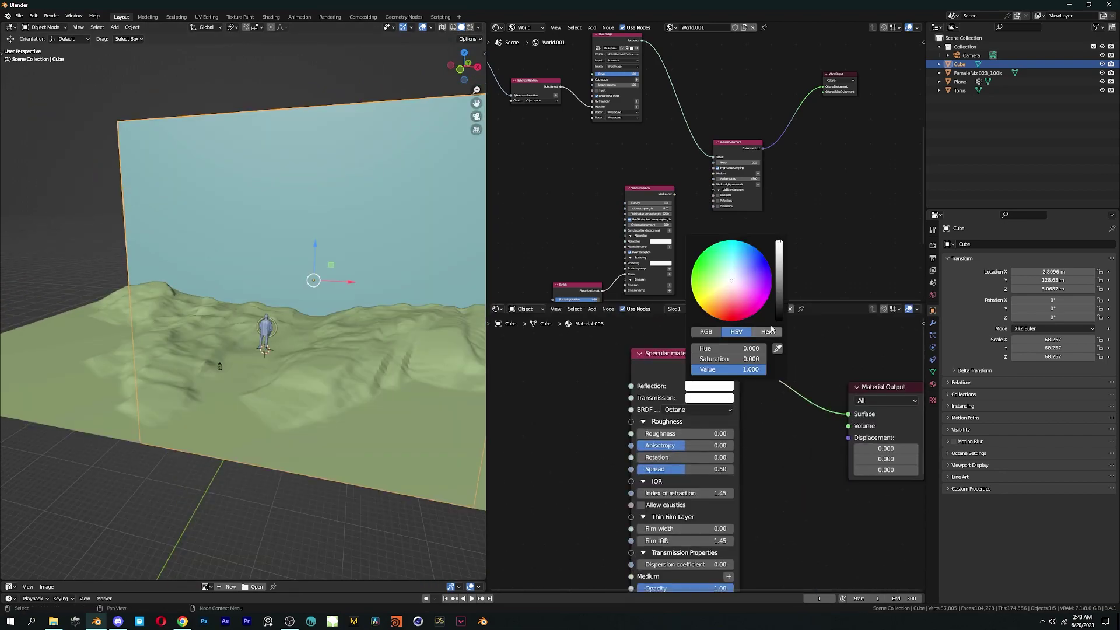
Set the Specular material's reflection colour to black and its index of refraction to 1.00
scroll(753, 455, "up", 6)
scroll(663, 373, "down", 3)
middle_click_drag(671, 420, 705, 404)
left_click_drag(719, 488, 660, 487)
scroll(759, 484, "down", 5)
middle_click_drag(800, 486, 811, 461)
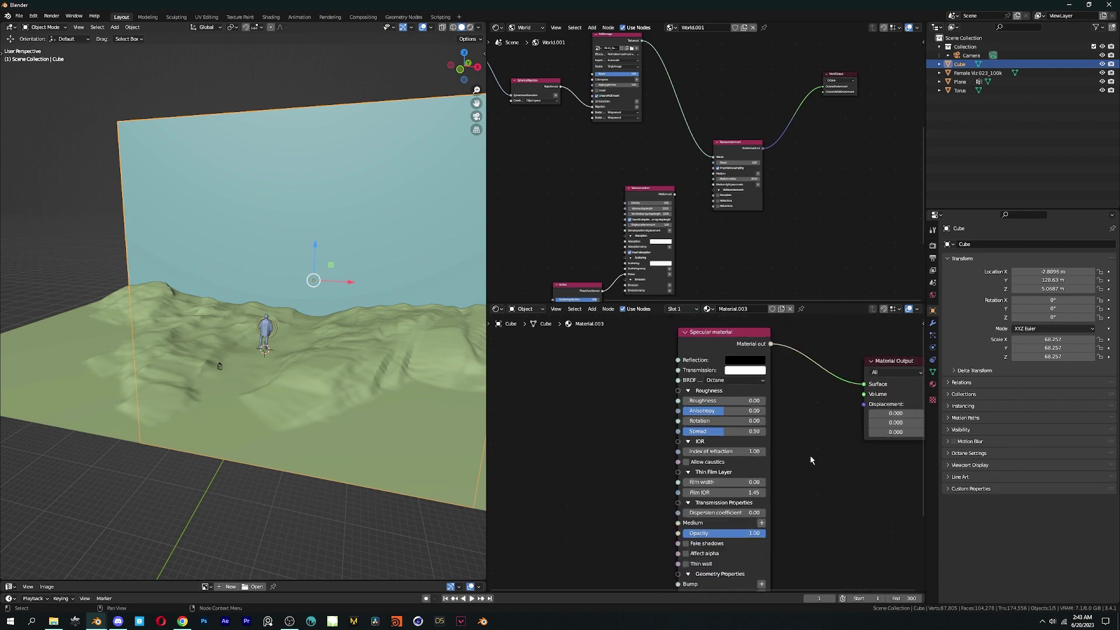
Add a Volume medium to the Specular material's Medium input and set its scattering colour to white
scroll(739, 490, "up", 5)
middle_click_drag(624, 535, 669, 502)
scroll(759, 502, "down", 2)
left_click(843, 418)
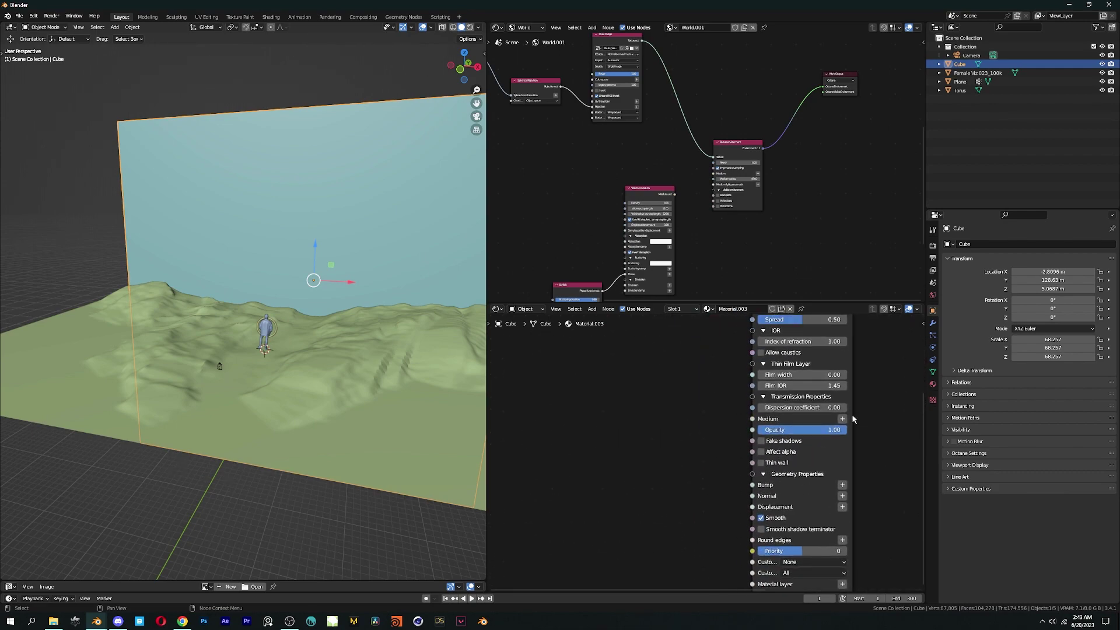
mouse_move(829, 430)
left_click(893, 468)
left_click(687, 520)
left_click(752, 398)
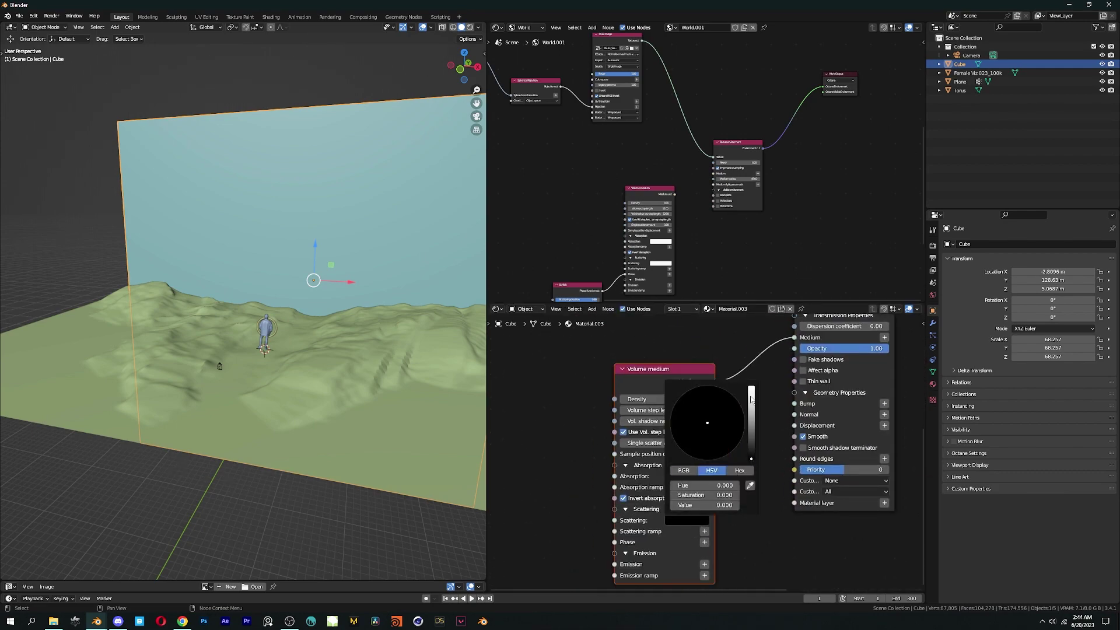
Set the volume step length and shadow ray step length of the cube's Volume medium to 12
scroll(694, 554, "up", 2)
left_click(662, 391)
type("12")
key("Tab")
type("12")
left_click(762, 395)
left_click(650, 389)
middle_click_drag(763, 395, 782, 451)
scroll(753, 457, "down", 4)
scroll(753, 458, "up", 2)
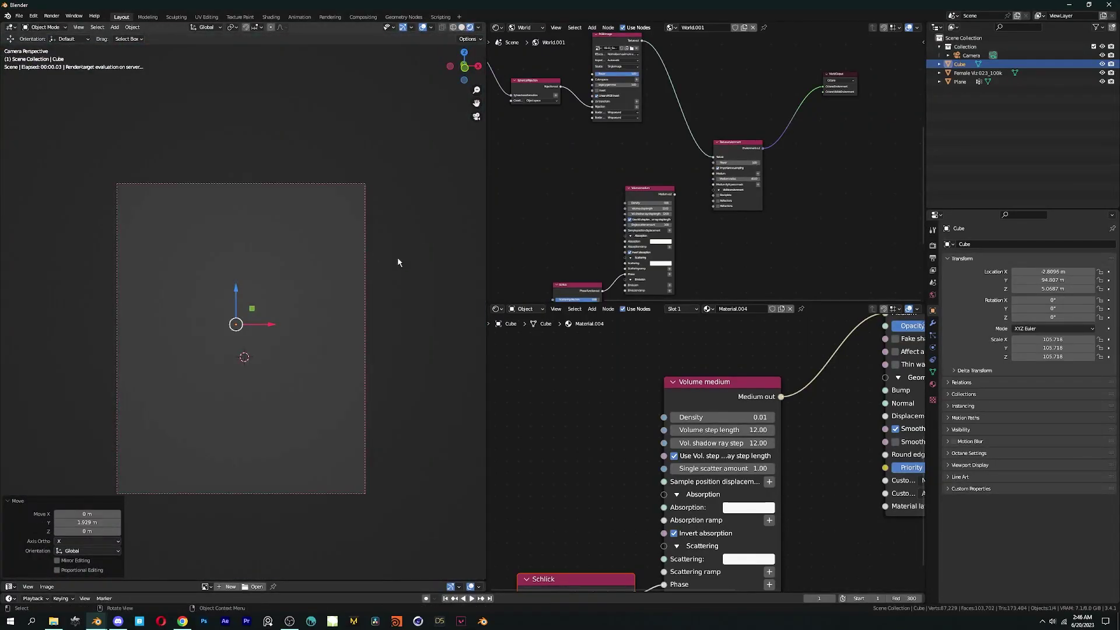
Set the scattering direction of the cube material's Schlick node to 0.86
middle_click_drag(370, 359, 405, 340, "shift")
scroll(405, 340, "up", 2)
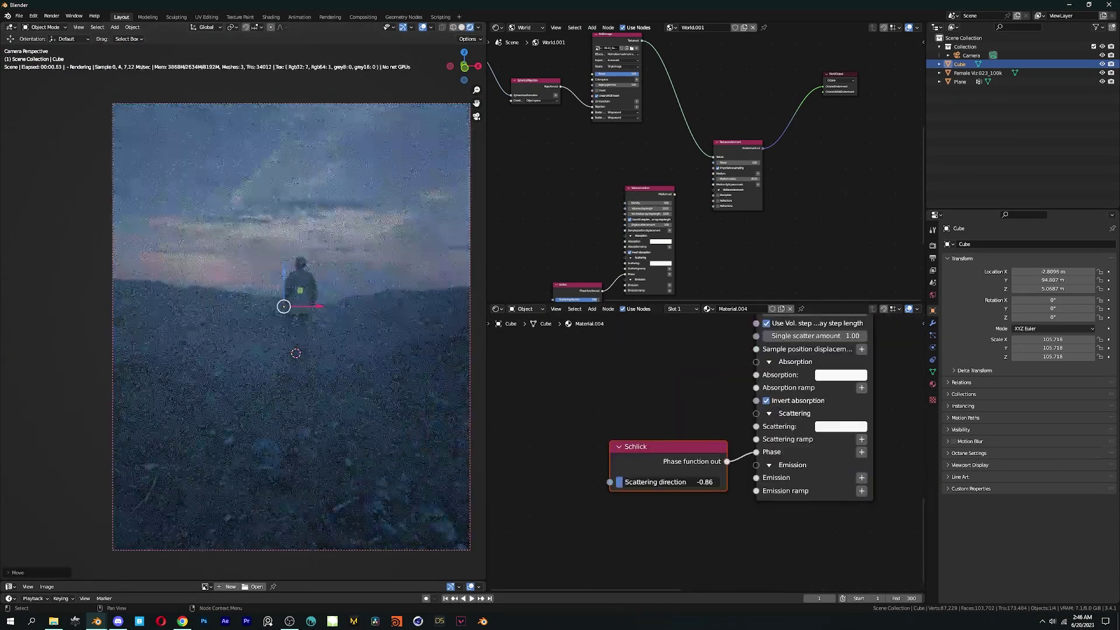
left_click_drag(625, 482, 713, 482)
middle_click_drag(433, 335, 364, 324, "shift")
left_click(557, 350)
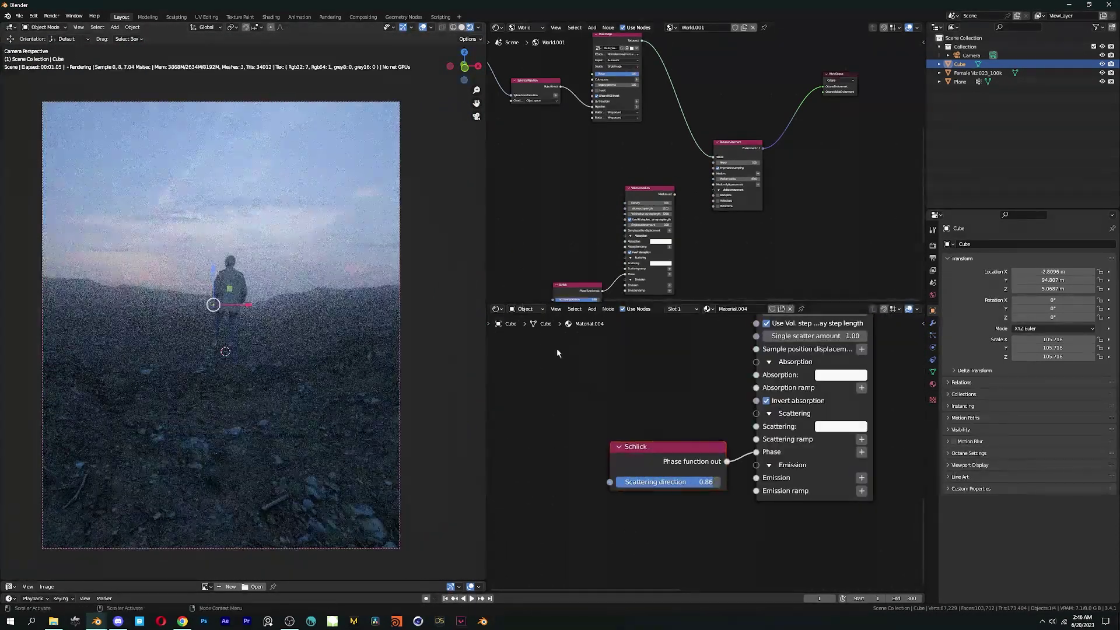
key("Home")
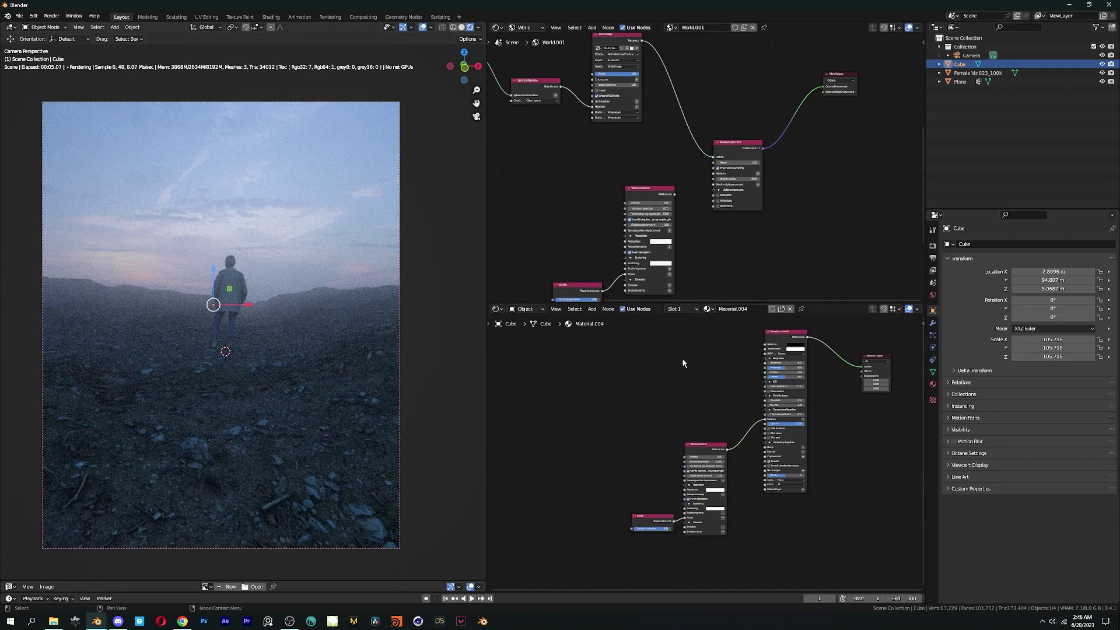
key("ctrl+space")
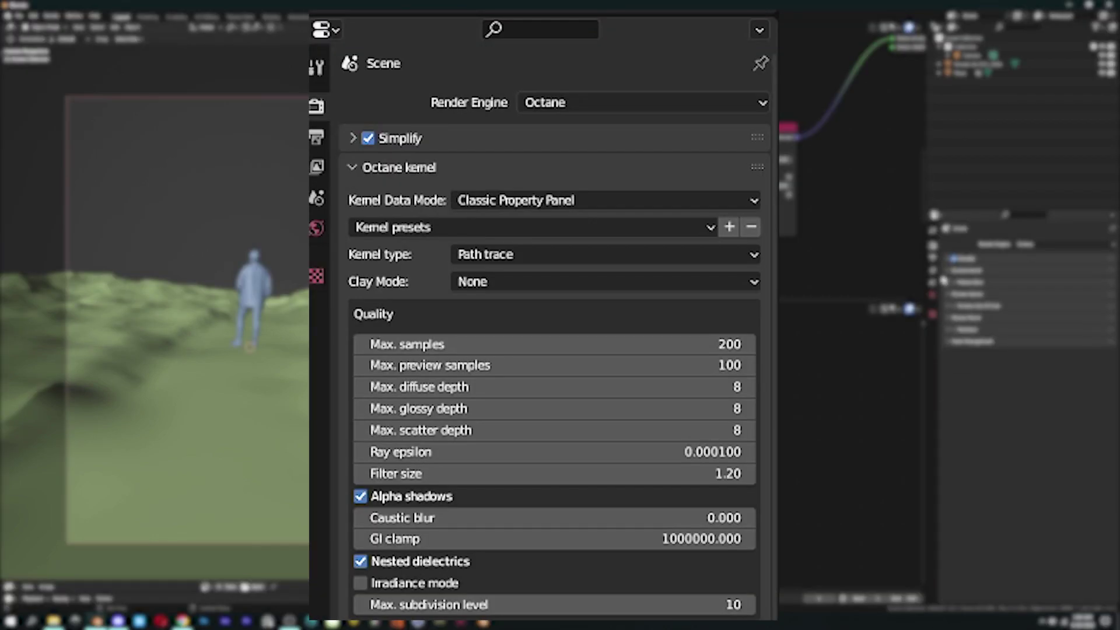
Enable nodes in the compositor and insert a Denoise node between the Render Layers and Composite nodes
left_click(934, 257)
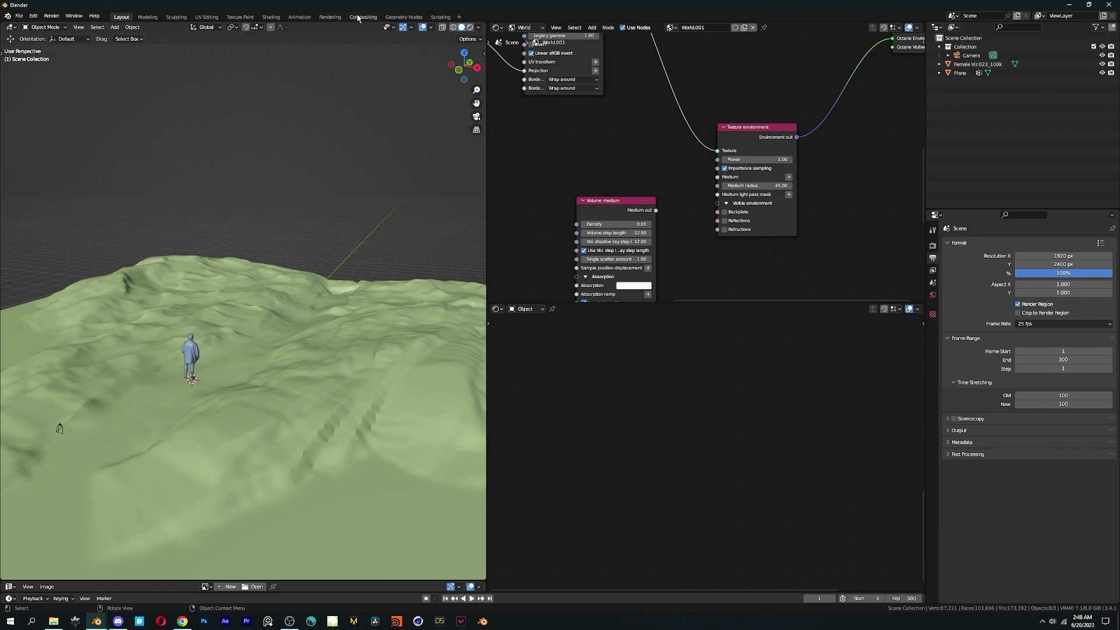
left_click(363, 18)
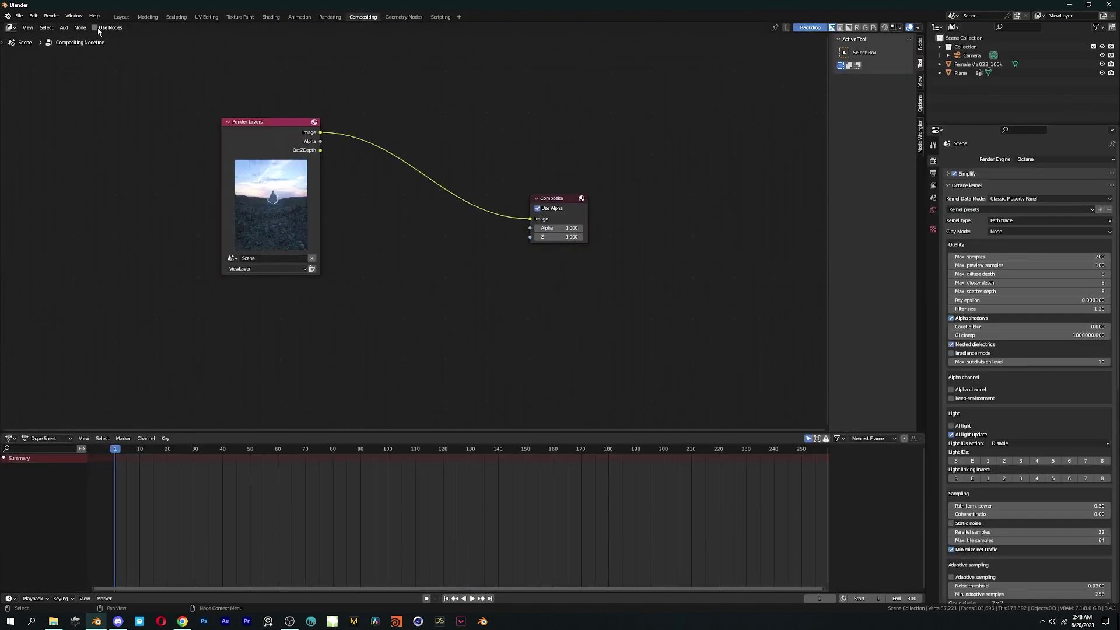
key("shift+a")
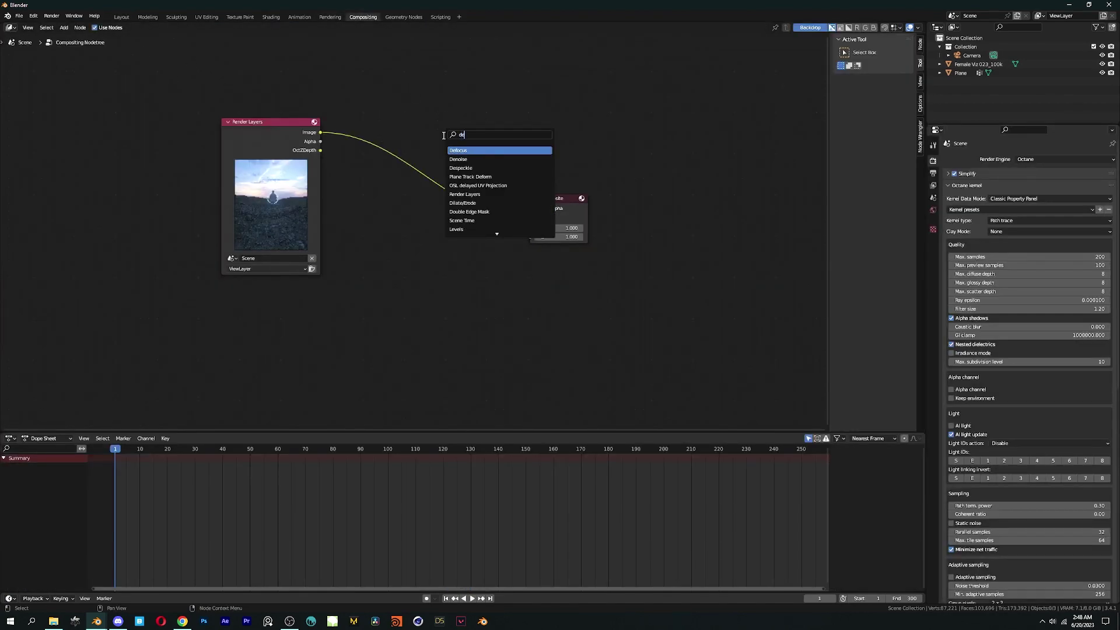
left_click_drag(411, 182, 410, 183)
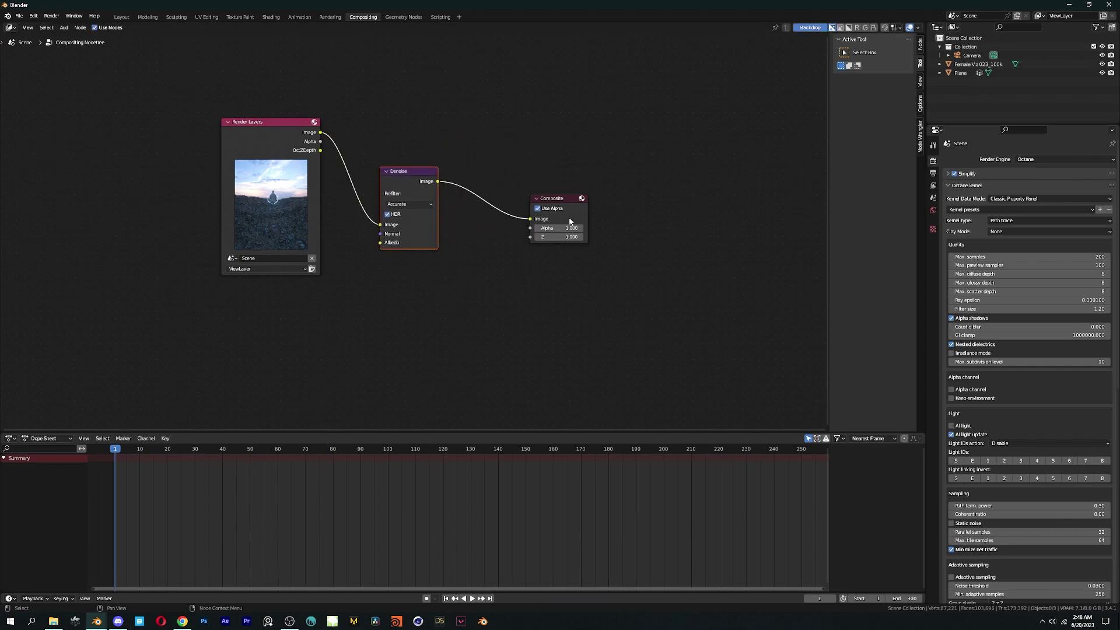
scroll(415, 191, "up", 2)
left_click(415, 182)
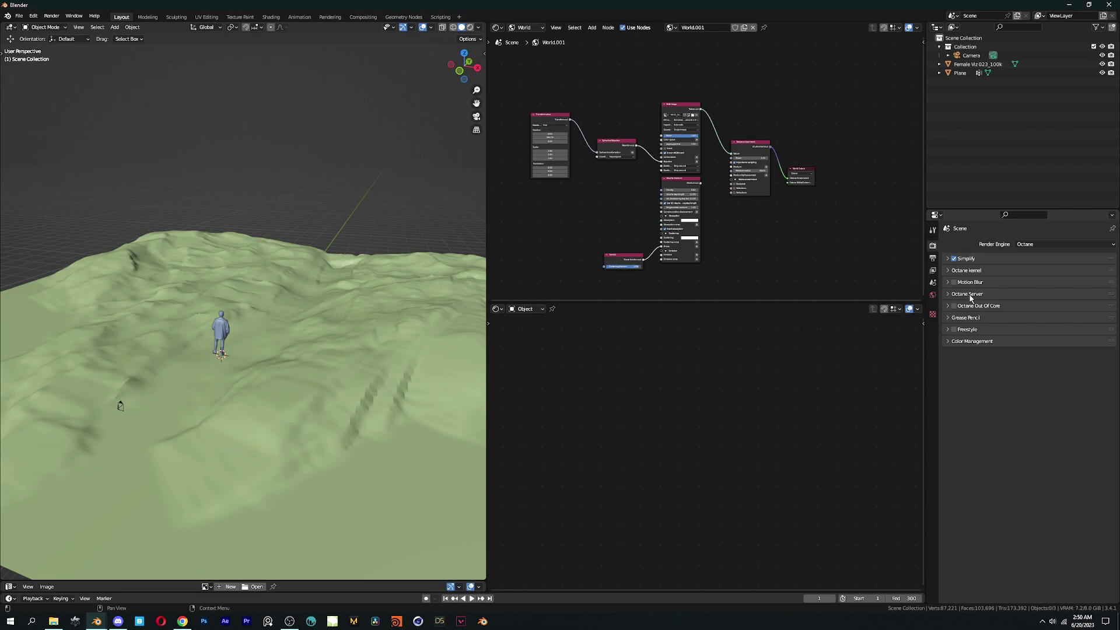
Review the GPU's render, priority and denoise options in the Octane device preferences and close them
left_click(967, 294)
left_click(1029, 443)
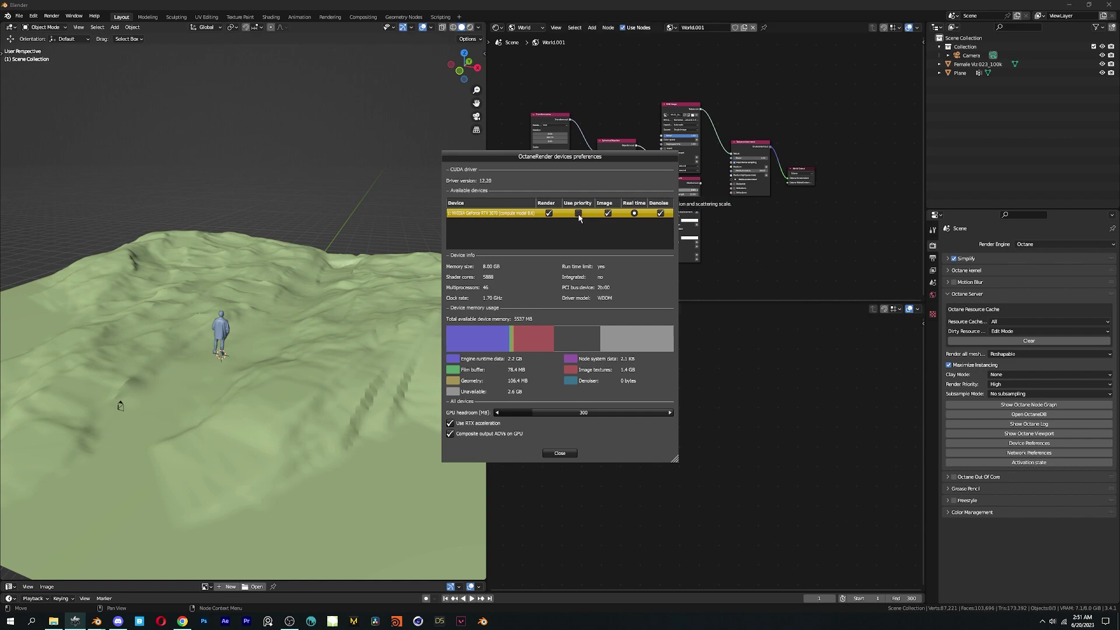
left_click(560, 453)
Enable Octane Out Of Core and set its memory limit to 4096 MB
left_click(967, 293)
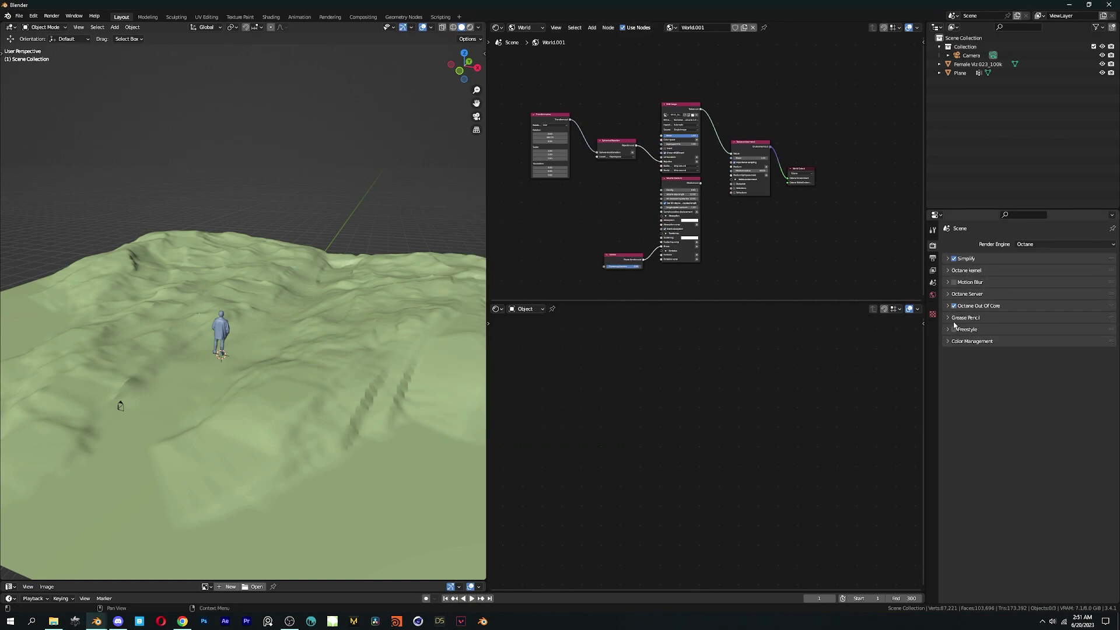
left_click(989, 306)
left_click(1038, 319)
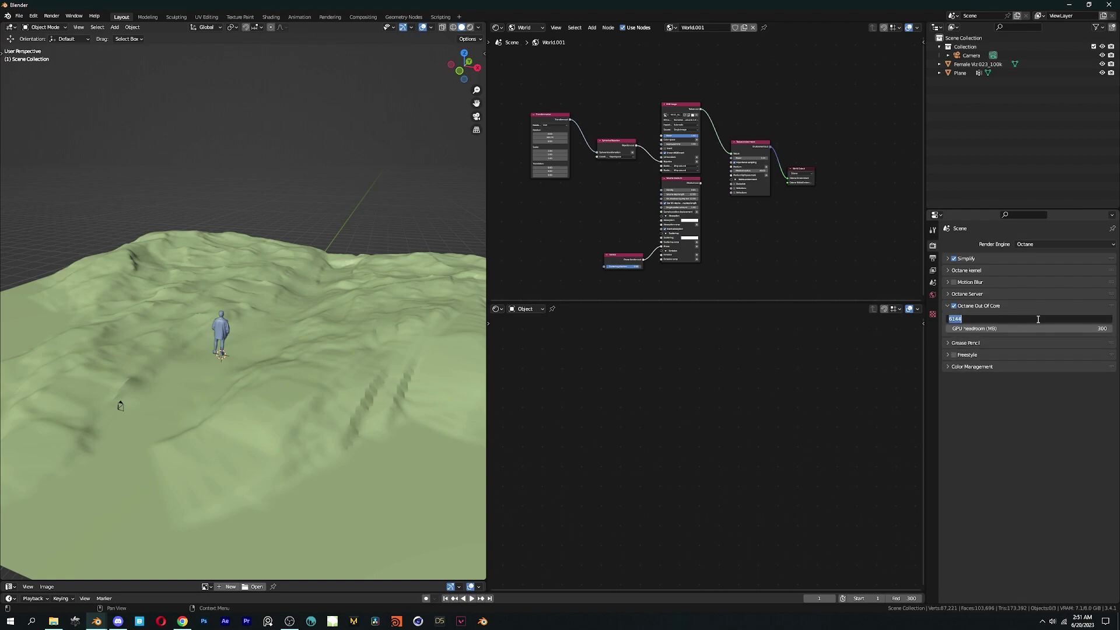
type("4096")
key("Return")
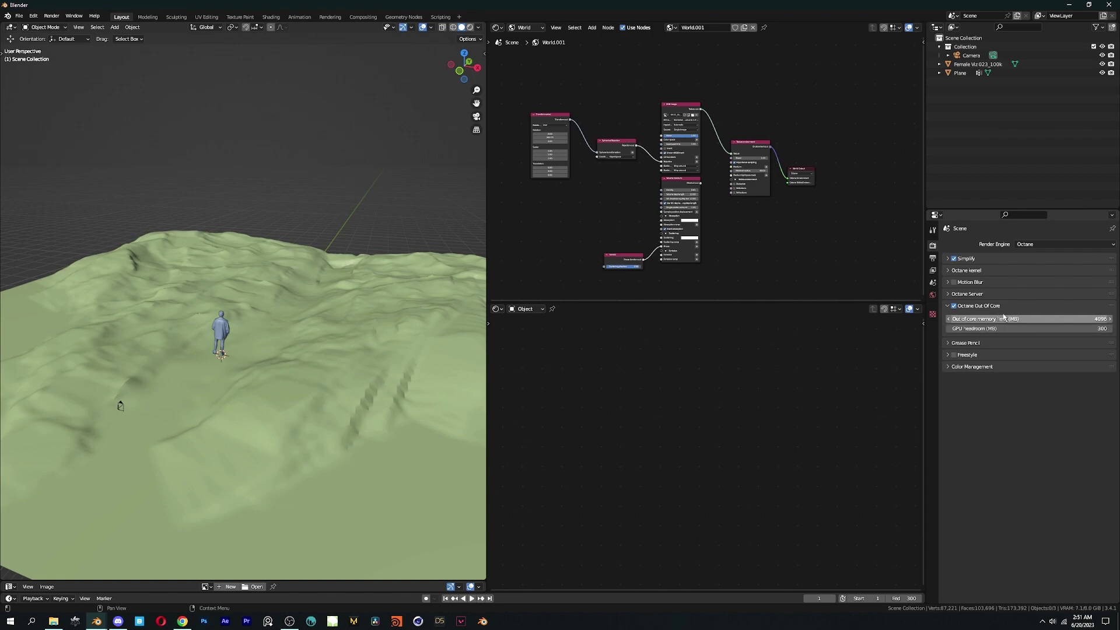
Set the out-of-core memory limit to 6144 MB and collapse the Octane Out Of Core settings
left_click(1022, 318)
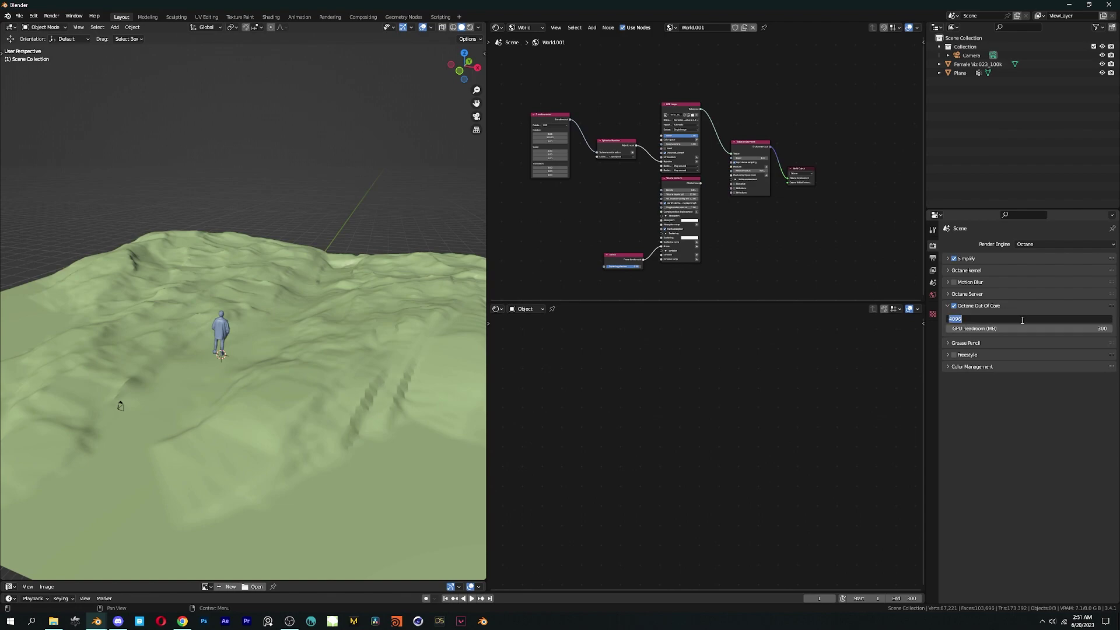
type("6144")
key("Return")
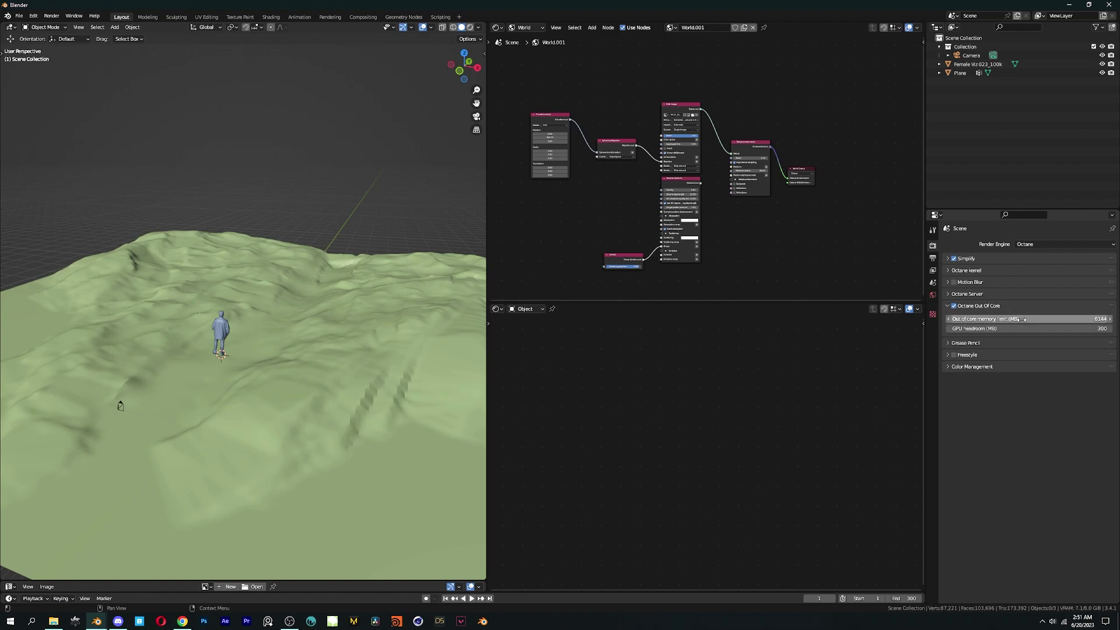
left_click(1021, 305)
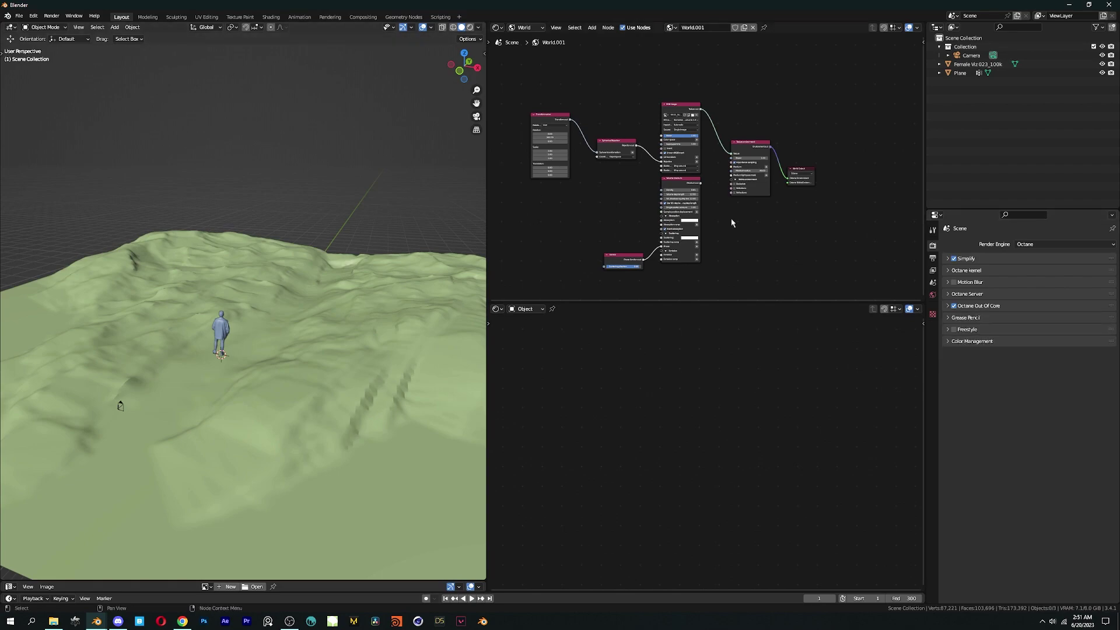
Preview the rocky terrain and figure in rendered viewport shading from several angles and through the camera
left_click(478, 27)
left_click(469, 27)
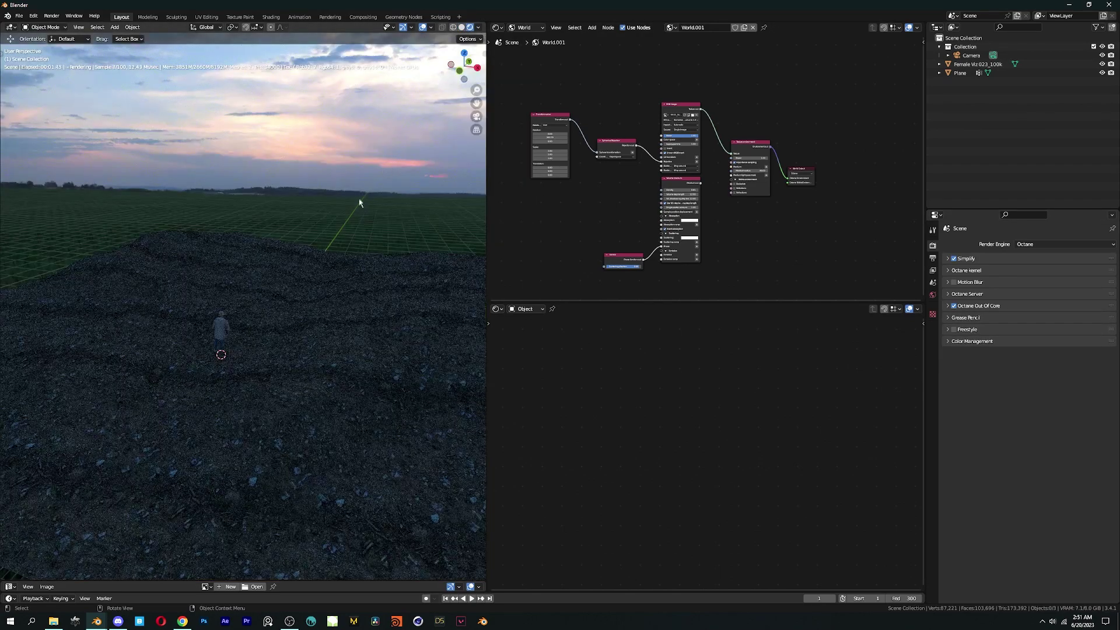
middle_click_drag(360, 201, 202, 207)
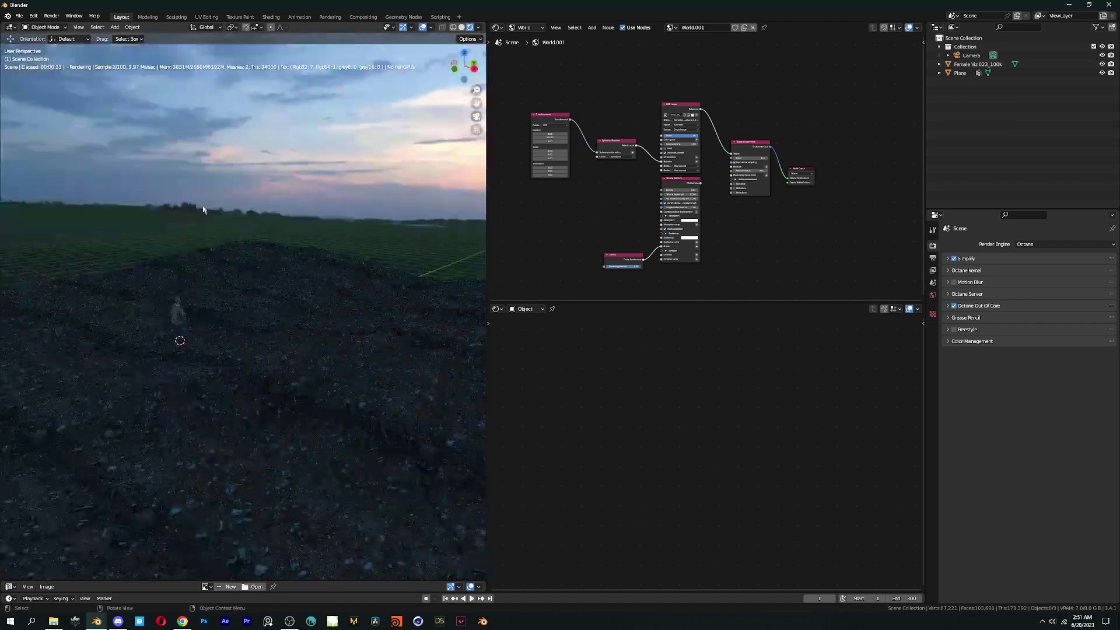
middle_click_drag(324, 216, 368, 213)
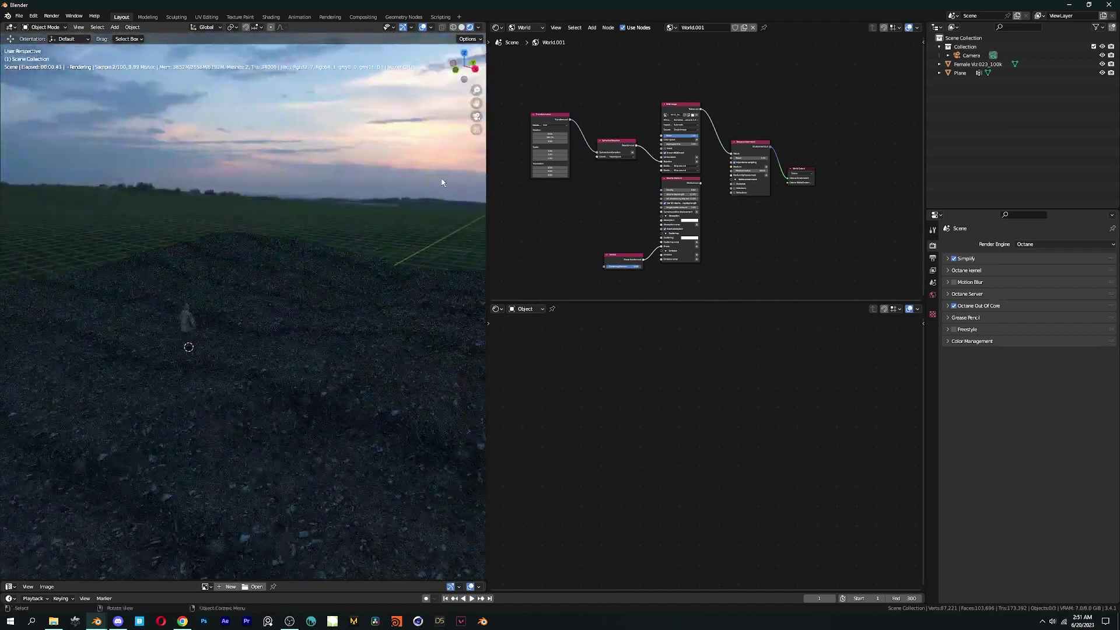
key("KP_0")
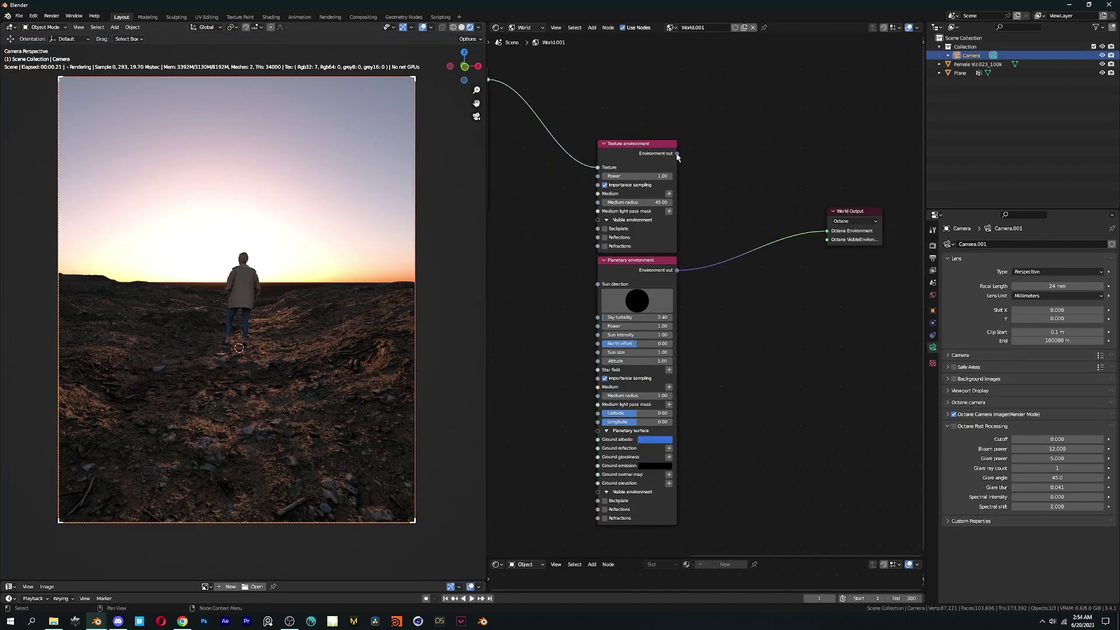
Connect the Texture environment to the World Output's Octane VisibleEnvironment input and enable its Backplate option
left_click_drag(677, 154, 833, 242)
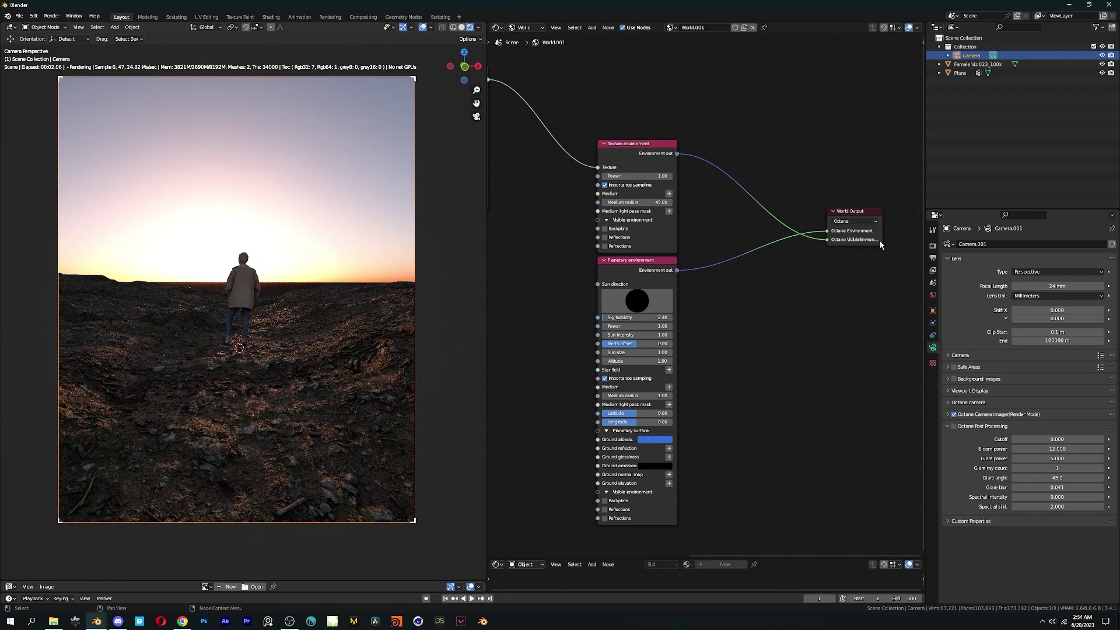
middle_click_drag(880, 240, 738, 237)
scroll(759, 234, "up", 6)
left_click_drag(759, 200, 811, 196)
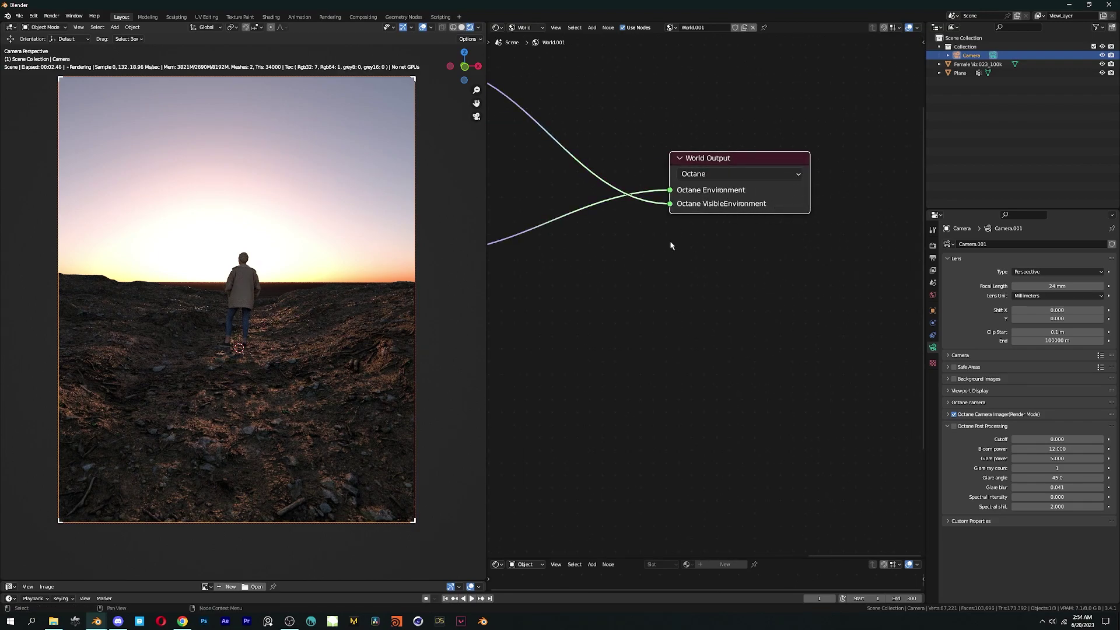
key("Home")
middle_click_drag(588, 237, 654, 231)
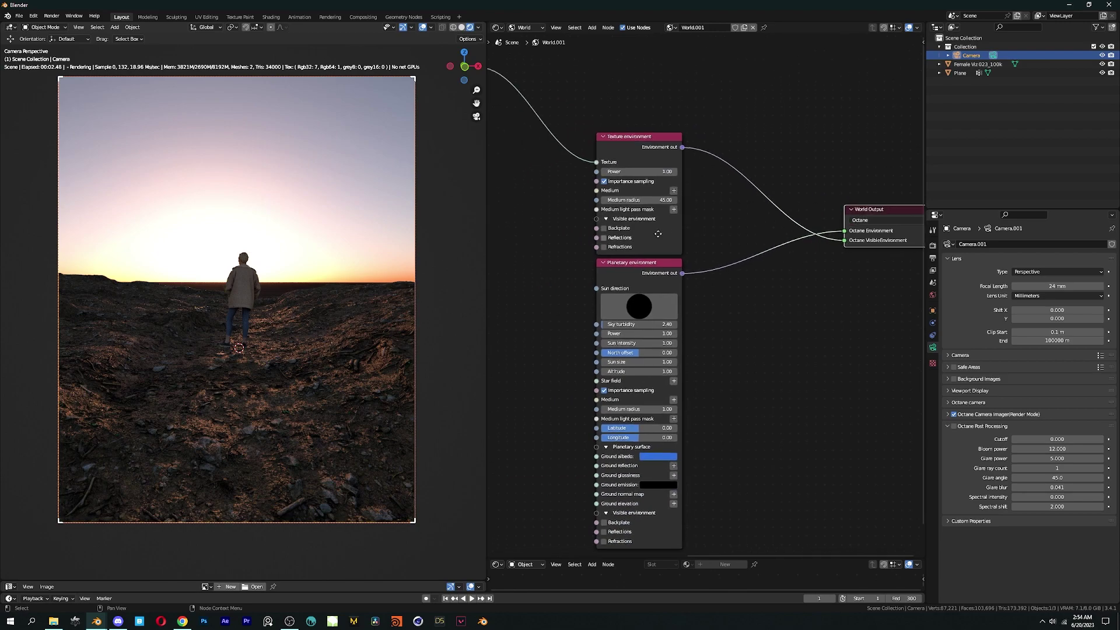
left_click(604, 228)
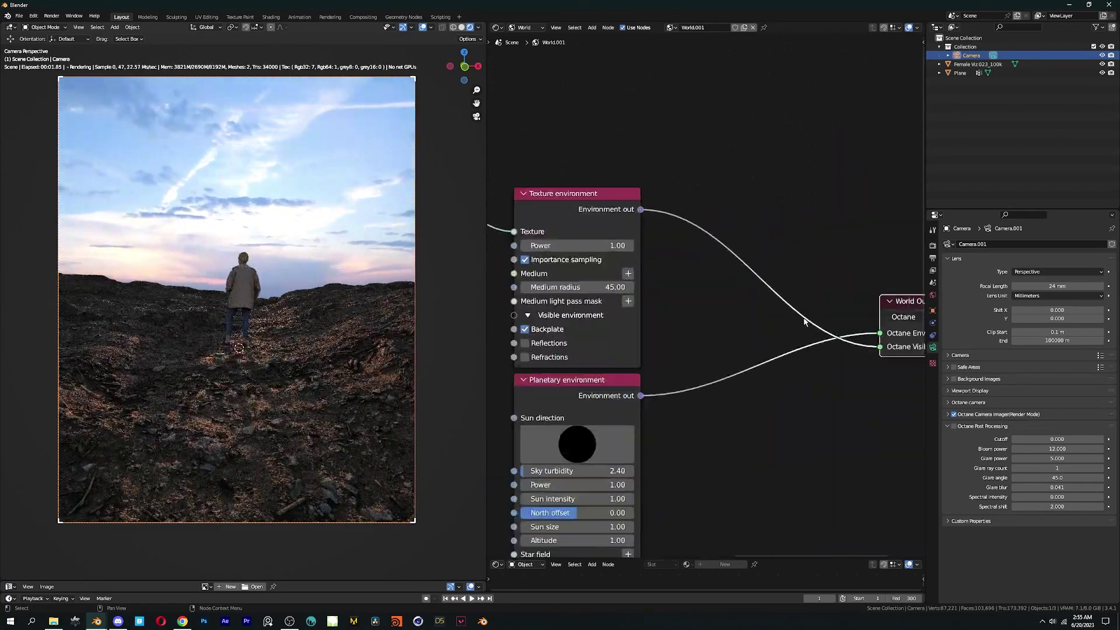
Swap the World Output links so the Texture environment feeds Octane Environment and the Planetary environment feeds Octane VisibleEnvironment
scroll(772, 327, "up", 3)
left_click_drag(551, 379, 793, 332)
middle_click_drag(622, 448, 780, 268)
scroll(780, 268, "down", 5)
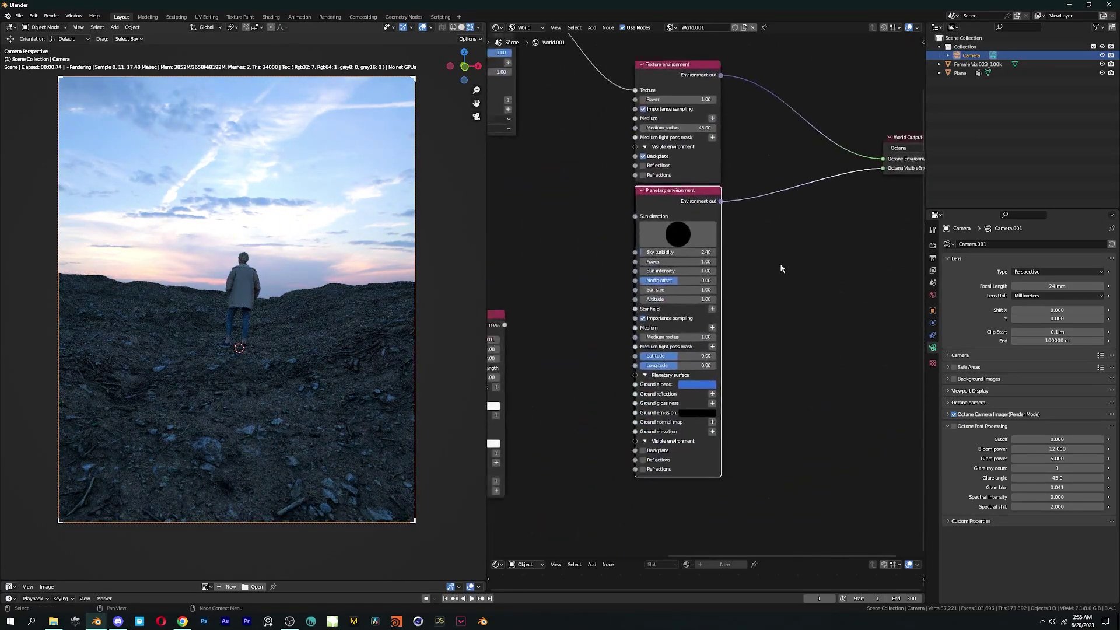
scroll(746, 357, "up", 3)
left_click(626, 492)
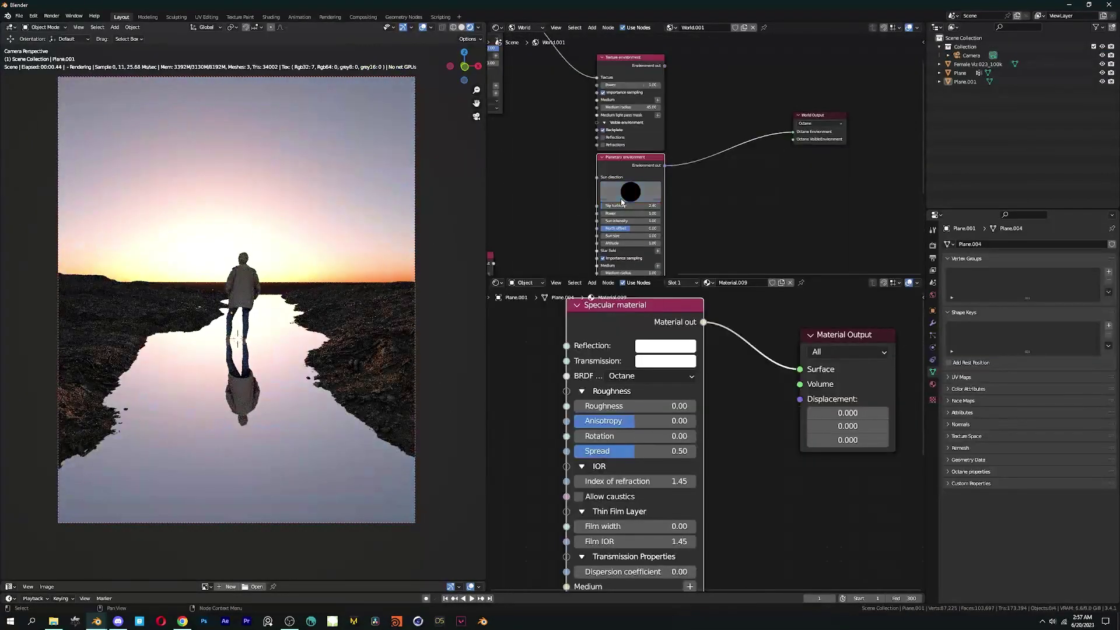
Restore the Texture environment's link to Octane VisibleEnvironment by undoing its removal, and enable the node's Reflections option
key("ctrl+z")
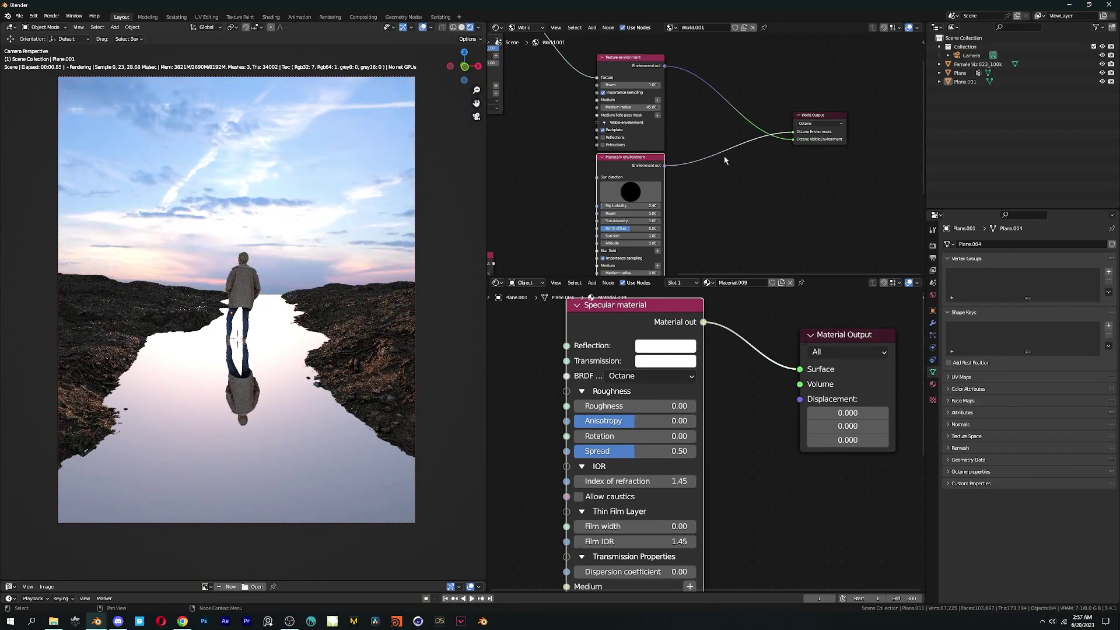
scroll(714, 172, "up", 3)
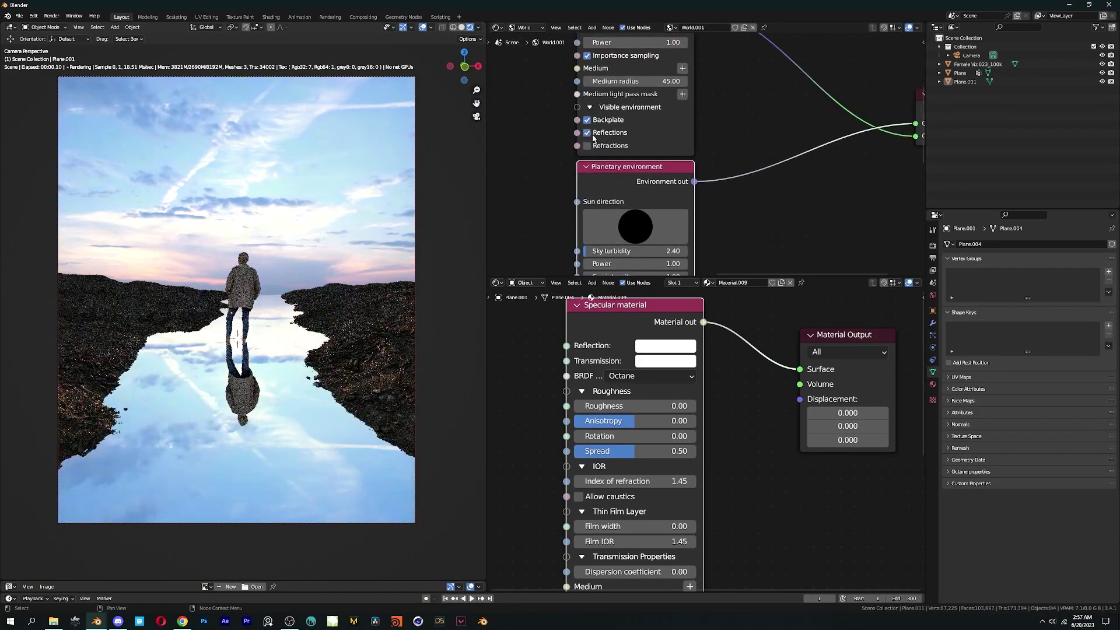